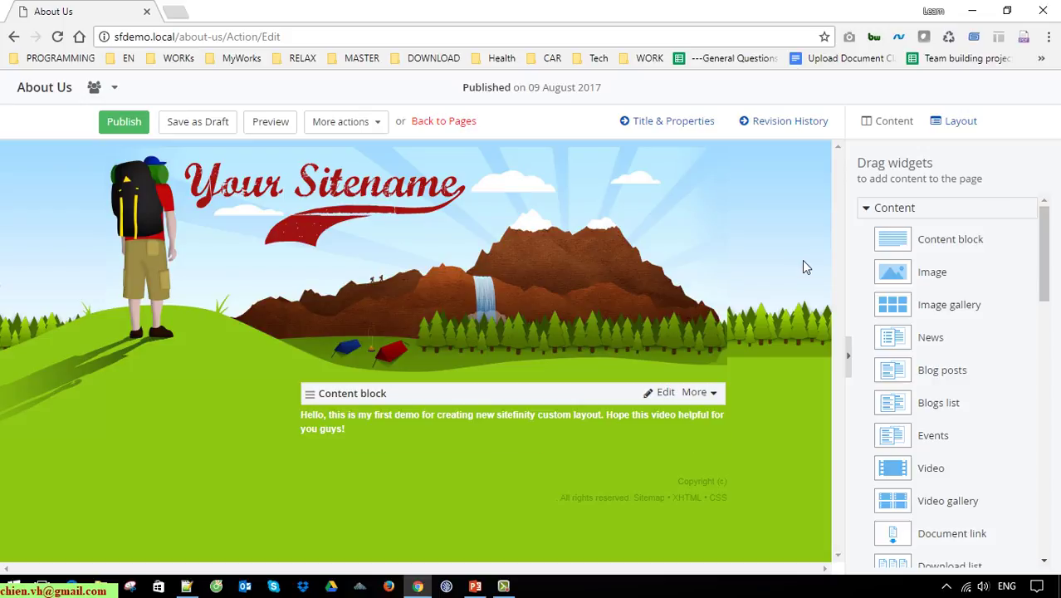
# Delete the existing content block from the About Us page's content placeholder.
pyautogui.click(711, 393)
pyautogui.click(646, 447)
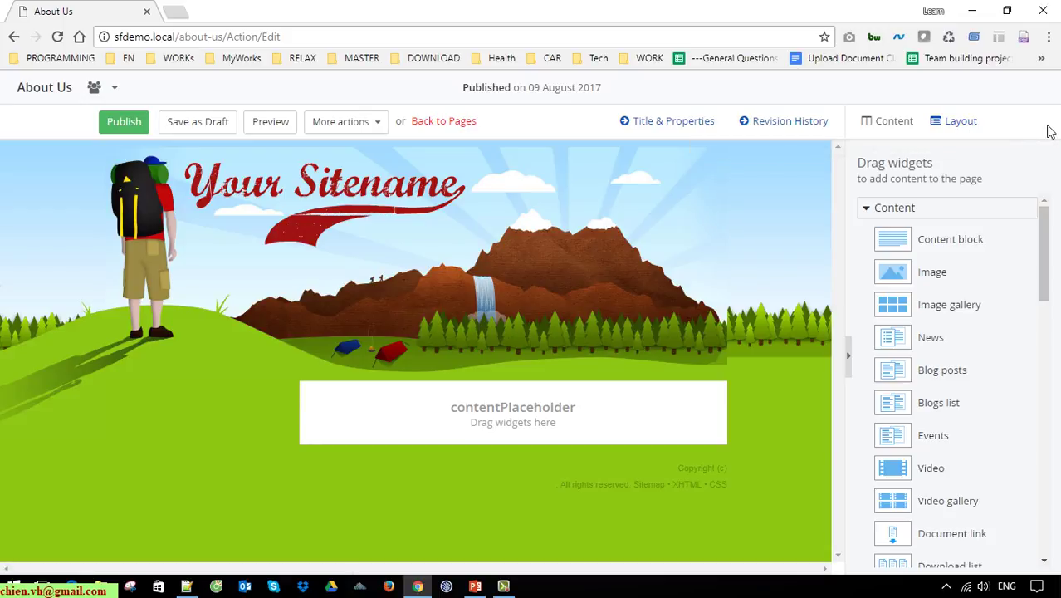
# Drop a grid-6+6 two-column layout from the Grid widgets into the About Us content placeholder.
pyautogui.click(961, 122)
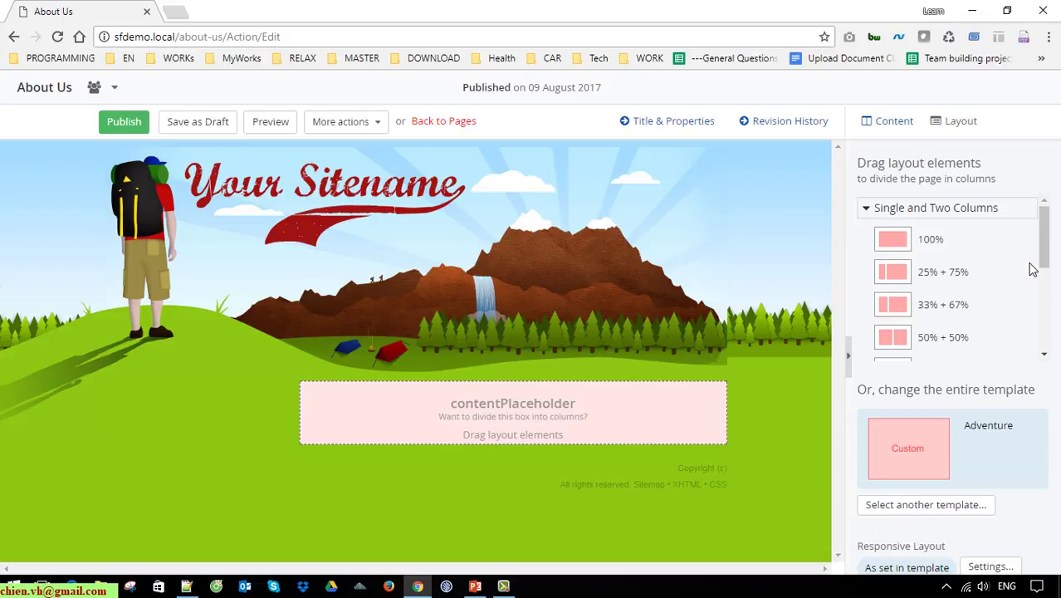
pyautogui.moveTo(1044, 237); pyautogui.dragTo(1048, 275)
pyautogui.click(866, 346)
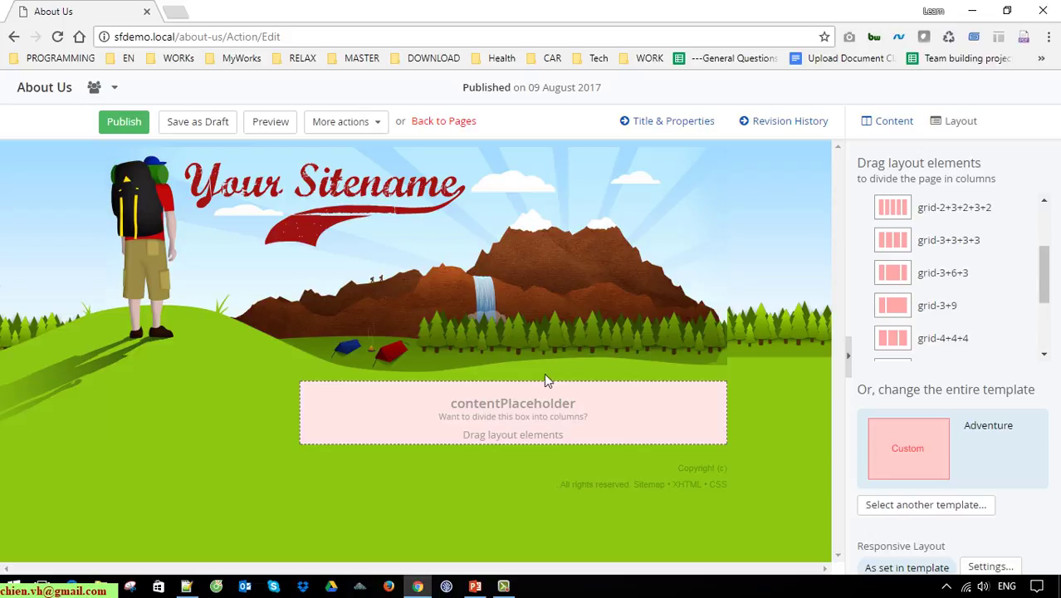
pyautogui.moveTo(1044, 268); pyautogui.dragTo(1038, 322)
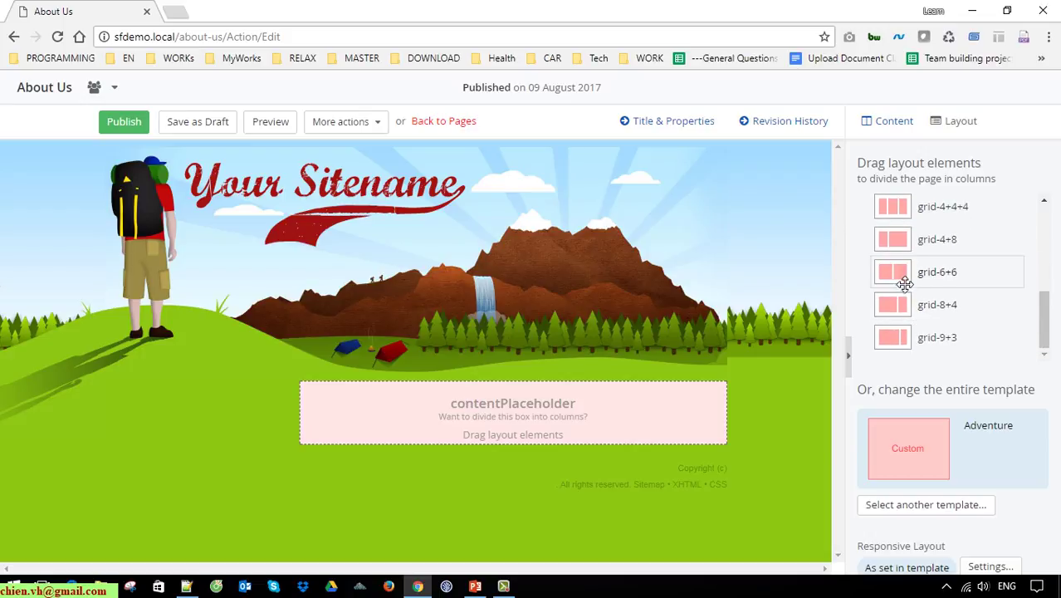
pyautogui.moveTo(905, 281); pyautogui.dragTo(512, 428)
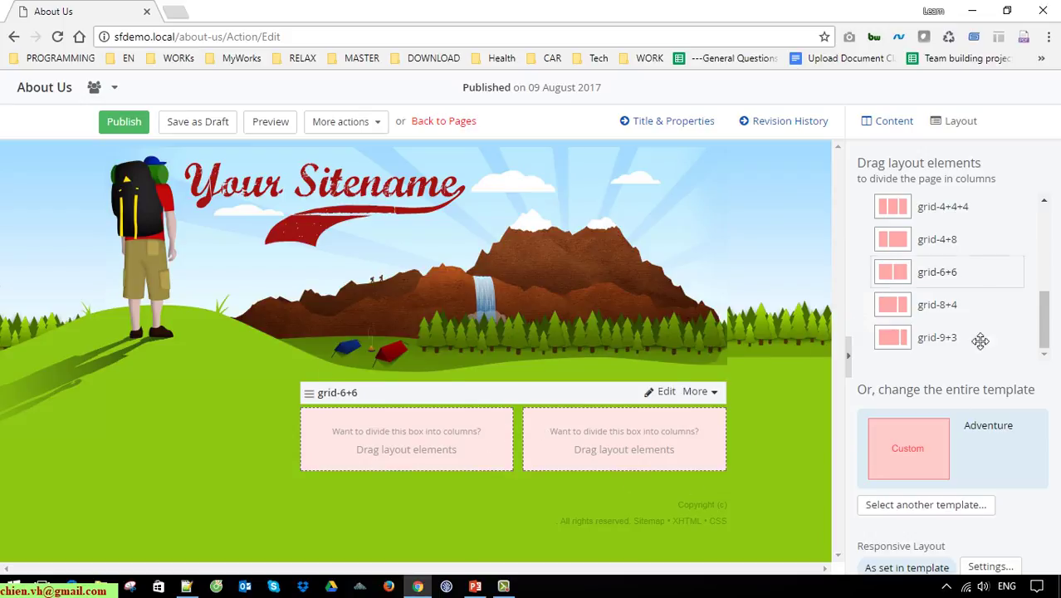
pyautogui.click(894, 121)
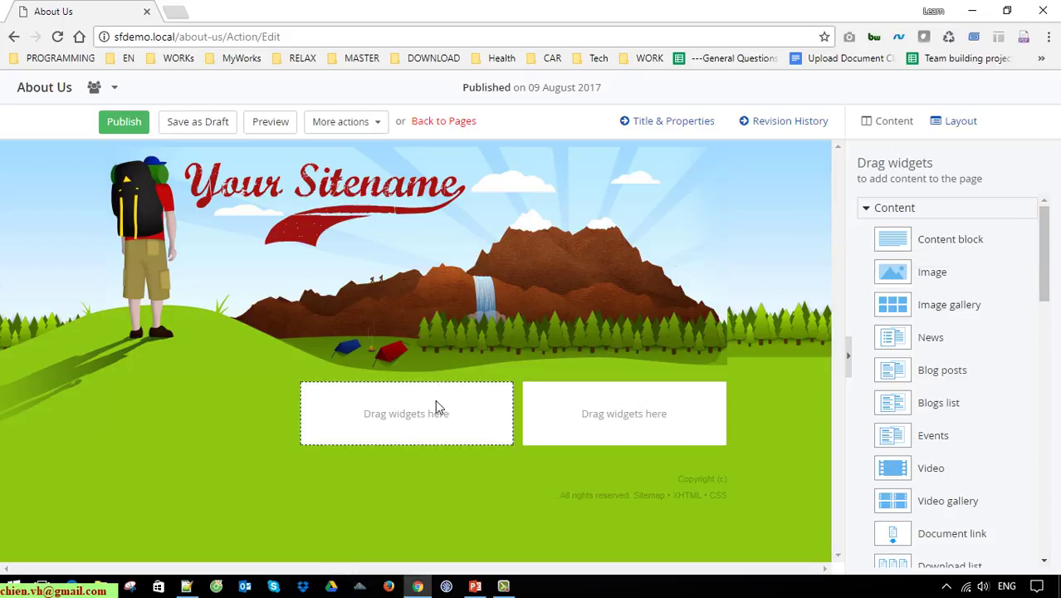
# Place a Content block widget in the left and right grid-6+6 columns.
pyautogui.moveTo(922, 240); pyautogui.dragTo(446, 432)
pyautogui.moveTo(964, 247); pyautogui.dragTo(660, 427)
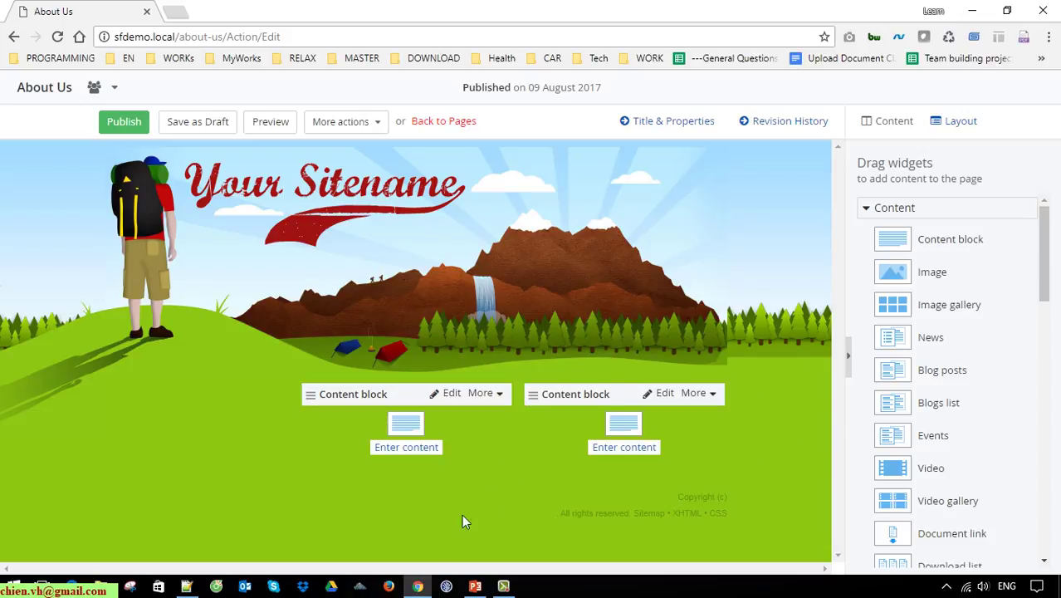
pyautogui.moveTo(926, 276); pyautogui.dragTo(455, 480)
# Add a full-width grid-12 row positioned below the two-column row.
pyautogui.click(968, 123)
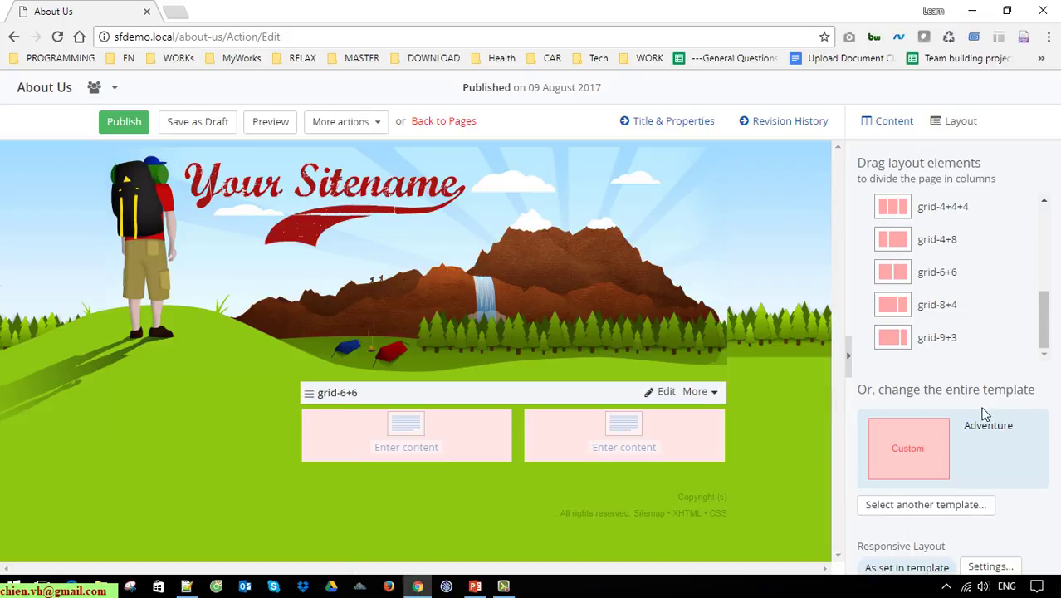
pyautogui.scroll(4, 1012, 324)
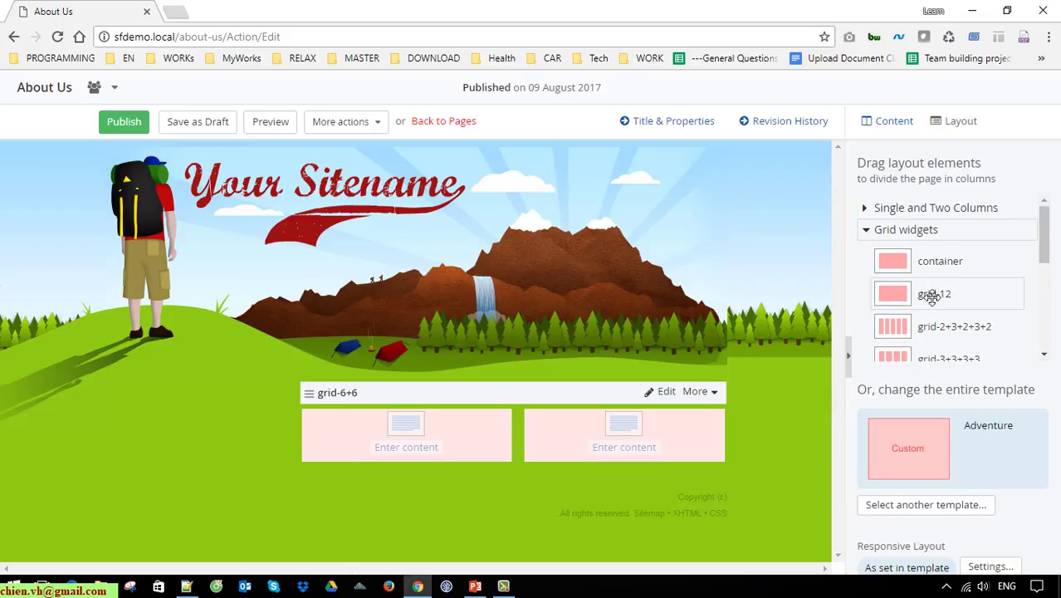
pyautogui.scroll(-2, 945, 307)
pyautogui.moveTo(919, 229); pyautogui.dragTo(397, 496)
pyautogui.scroll(-2, 577, 498)
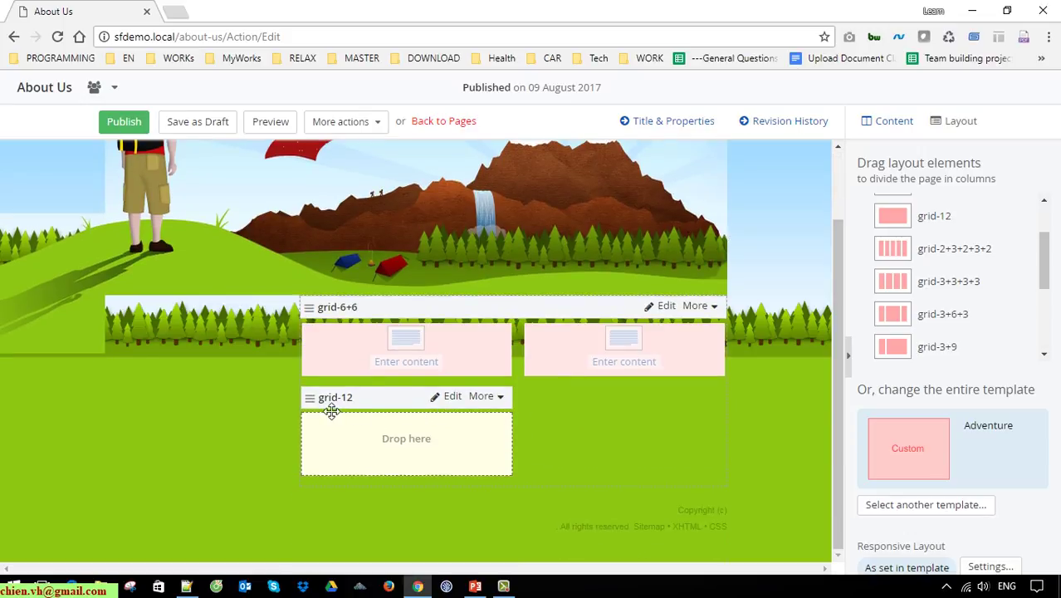
pyautogui.moveTo(313, 402); pyautogui.dragTo(386, 333)
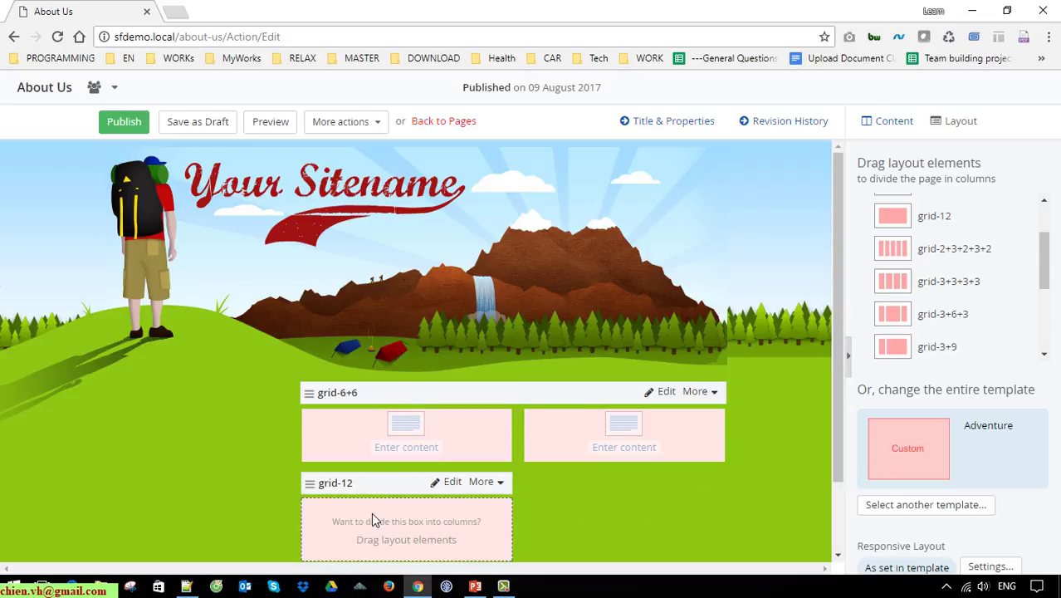
pyautogui.scroll(-2, 477, 513)
pyautogui.moveTo(310, 399); pyautogui.dragTo(481, 495)
pyautogui.scroll(-1, 581, 528)
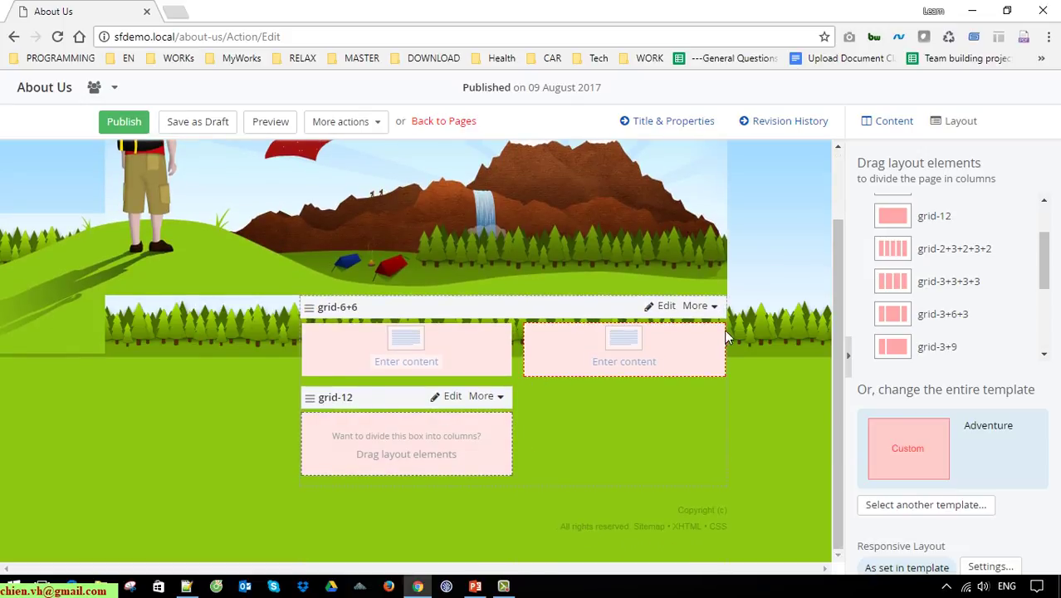
# Delete the grid-6+6 two-column row and its content blocks.
pyautogui.click(707, 306)
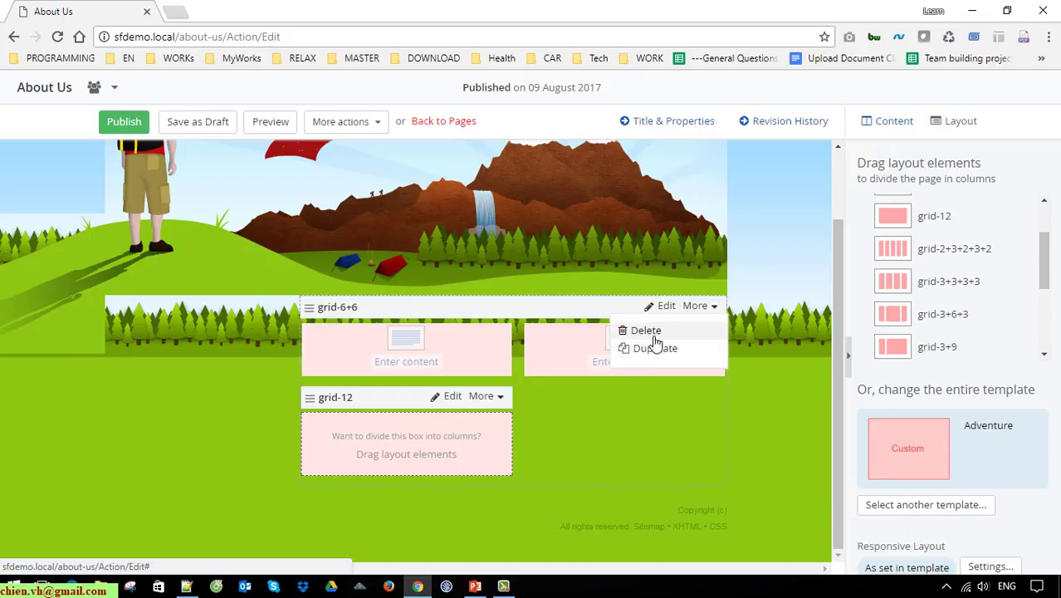
pyautogui.click(646, 331)
pyautogui.moveTo(934, 229); pyautogui.dragTo(541, 410)
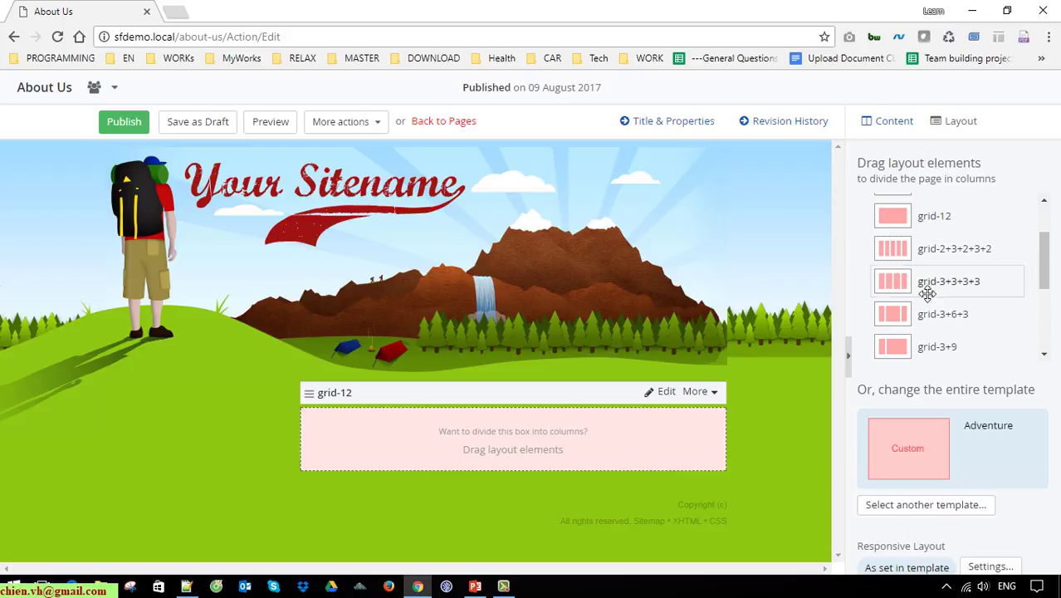
# Add two grid-6+6 rows below the grid-12 row.
pyautogui.moveTo(1051, 265); pyautogui.dragTo(1044, 320)
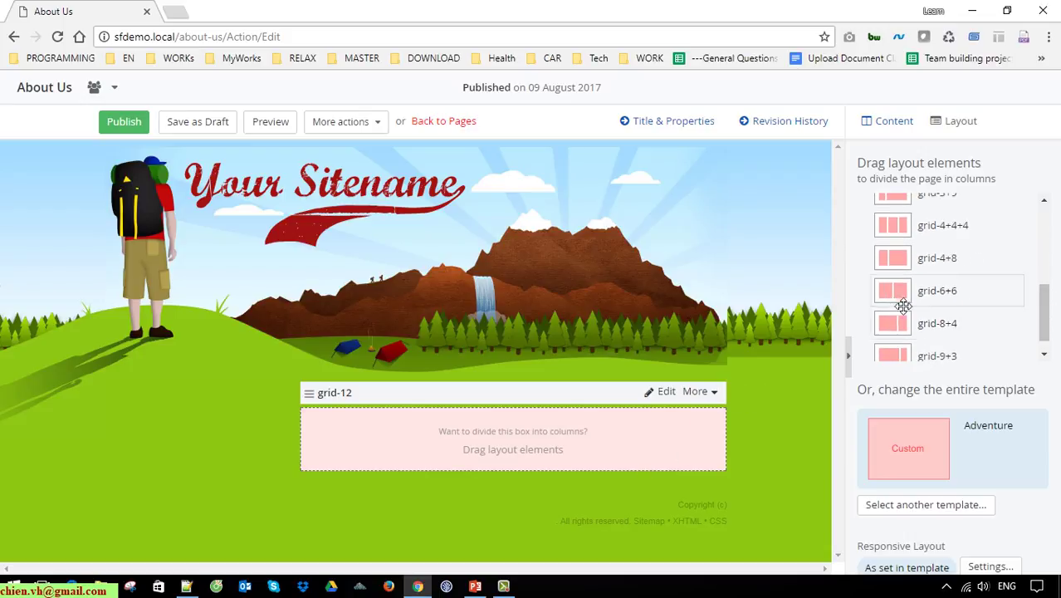
pyautogui.moveTo(901, 297); pyautogui.dragTo(476, 528)
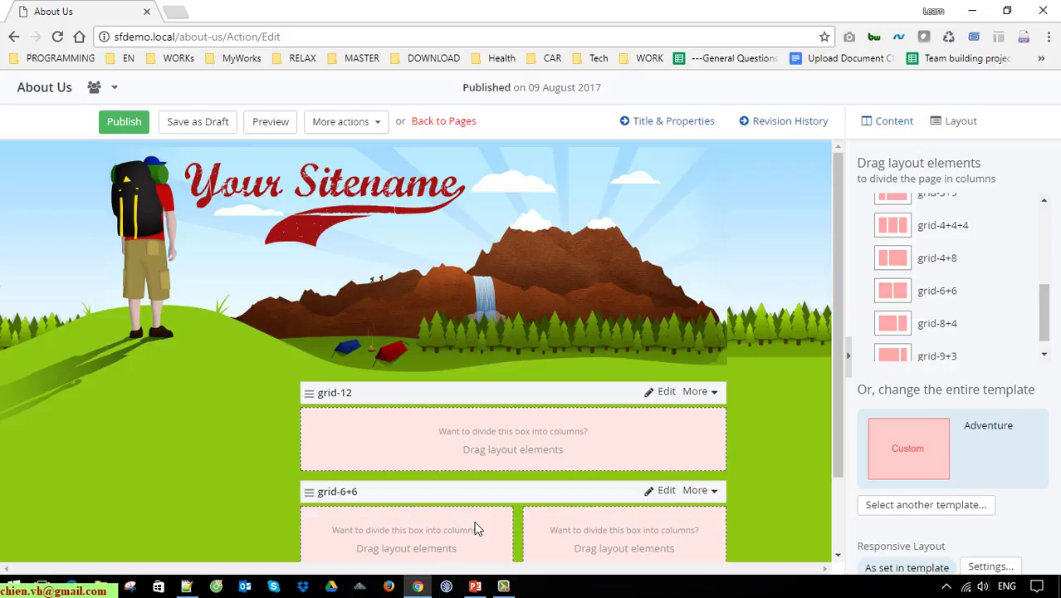
pyautogui.scroll(-1, 532, 496)
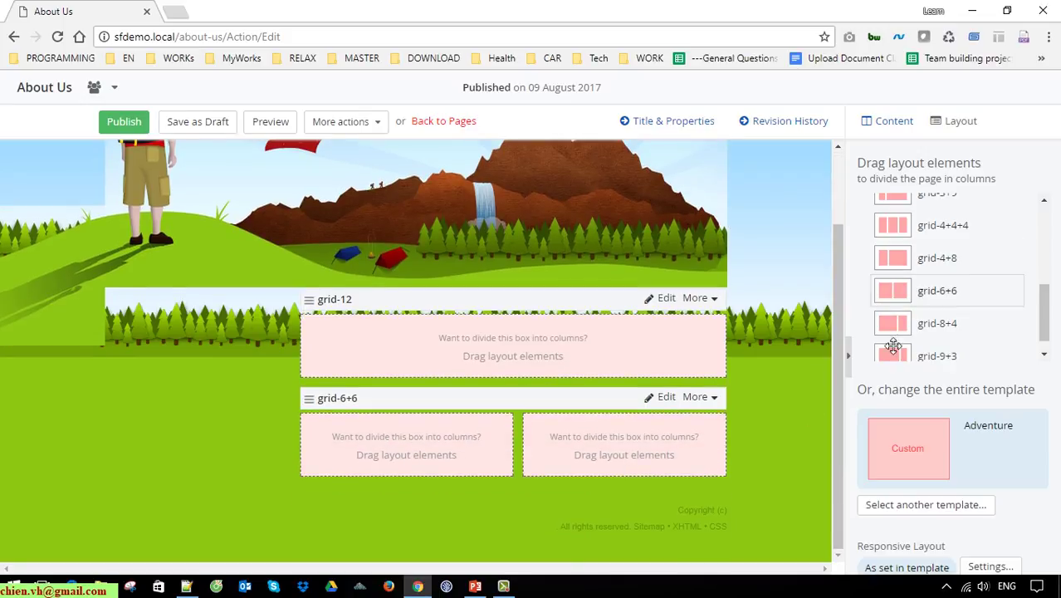
pyautogui.moveTo(897, 291); pyautogui.dragTo(498, 517)
pyautogui.scroll(-1, 797, 422)
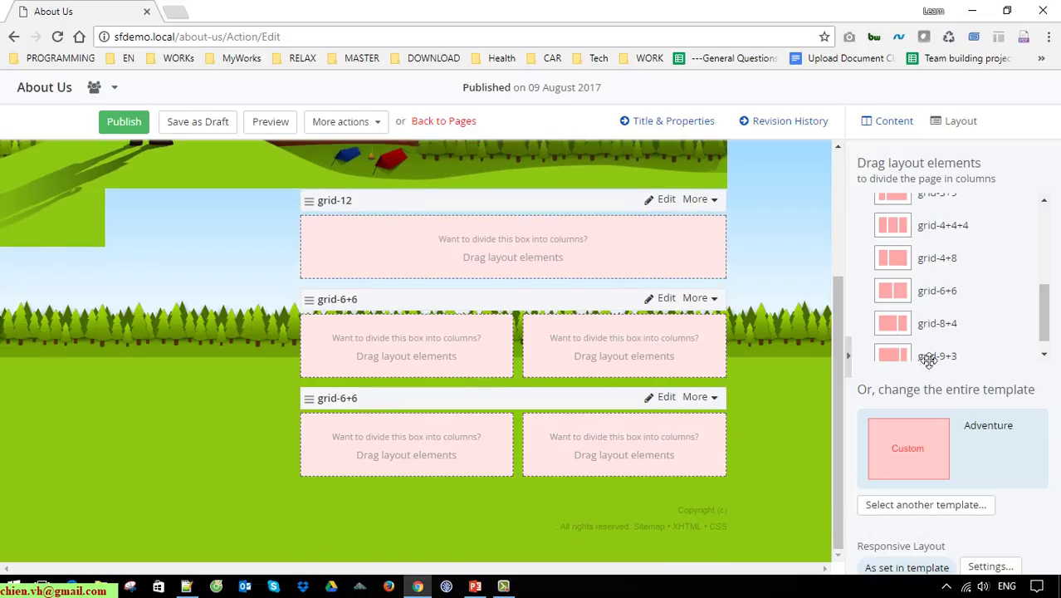
pyautogui.scroll(-1, 995, 343)
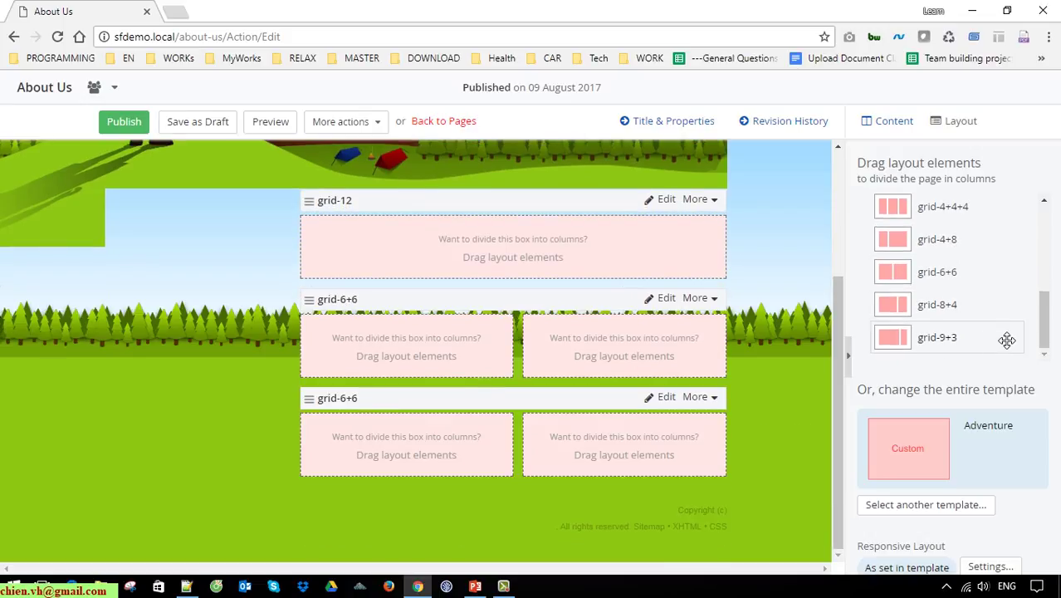
pyautogui.scroll(5, 1000, 343)
# Insert a 50% + 50% two-column row above the grid-12 row.
pyautogui.click(865, 208)
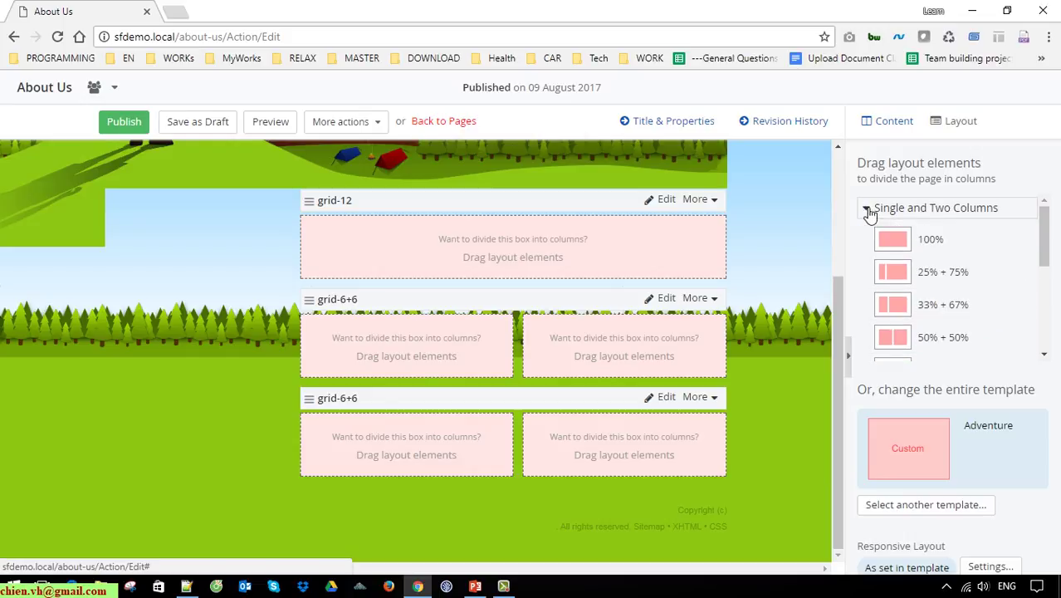
pyautogui.scroll(-1, 974, 321)
pyautogui.scroll(-1, 974, 321)
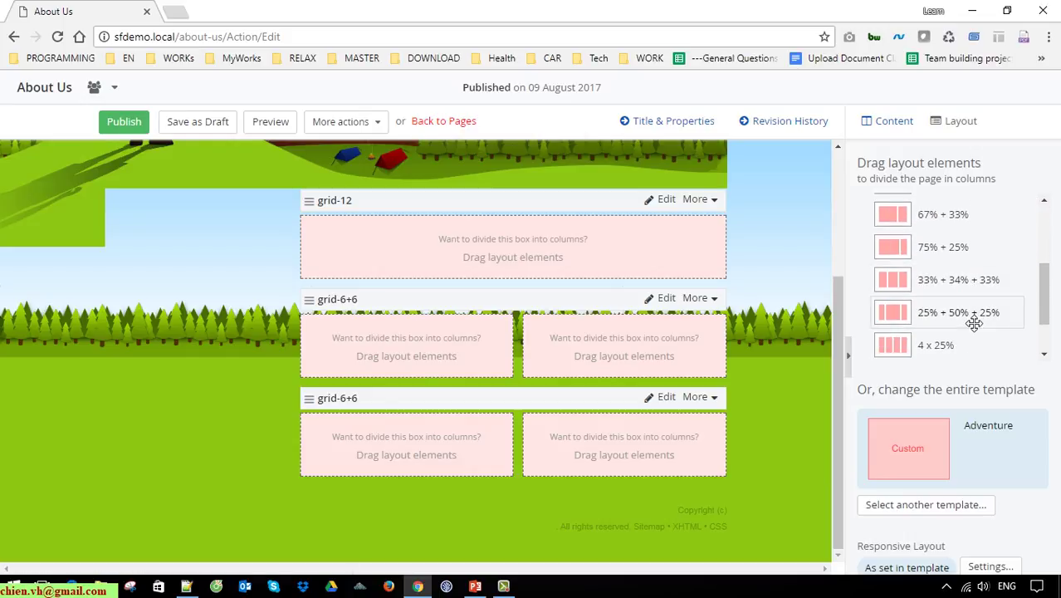
pyautogui.scroll(-1, 974, 323)
pyautogui.scroll(3, 979, 323)
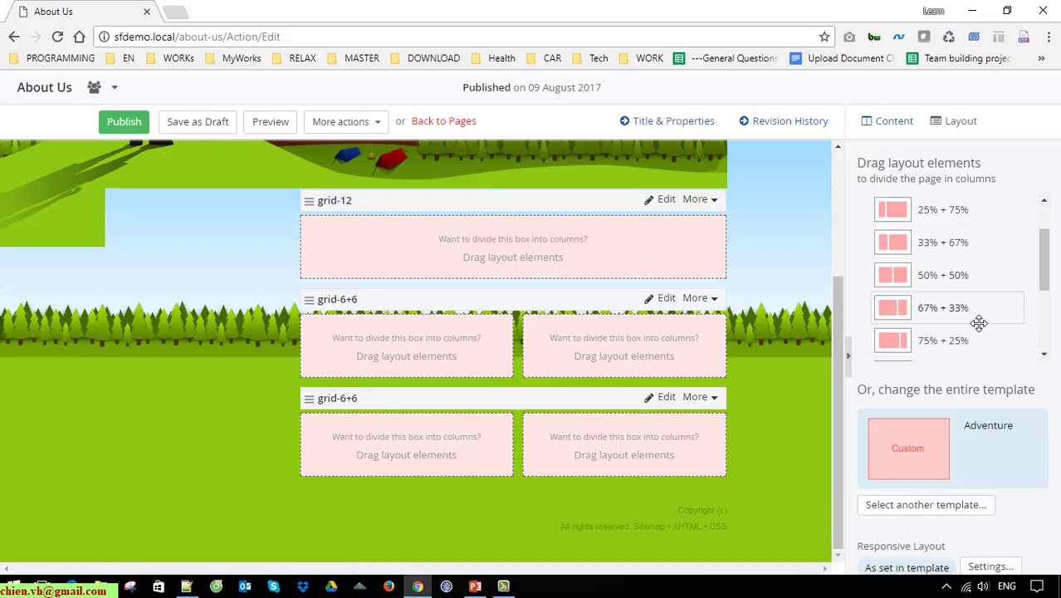
pyautogui.moveTo(919, 279); pyautogui.dragTo(444, 216)
pyautogui.scroll(1, 775, 317)
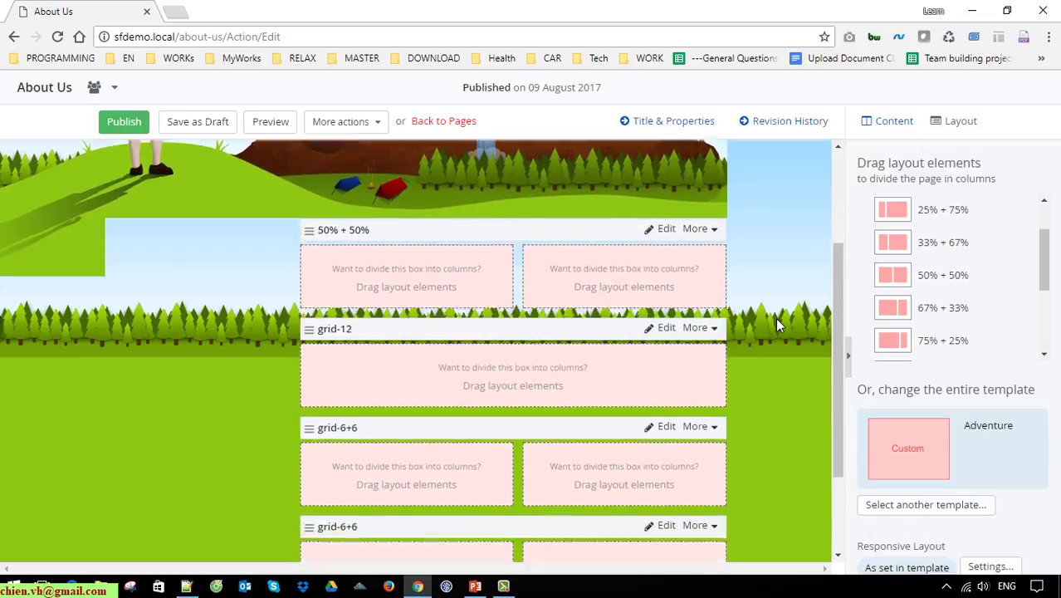
pyautogui.scroll(-2, 776, 317)
pyautogui.scroll(3, 777, 337)
pyautogui.scroll(-1, 670, 301)
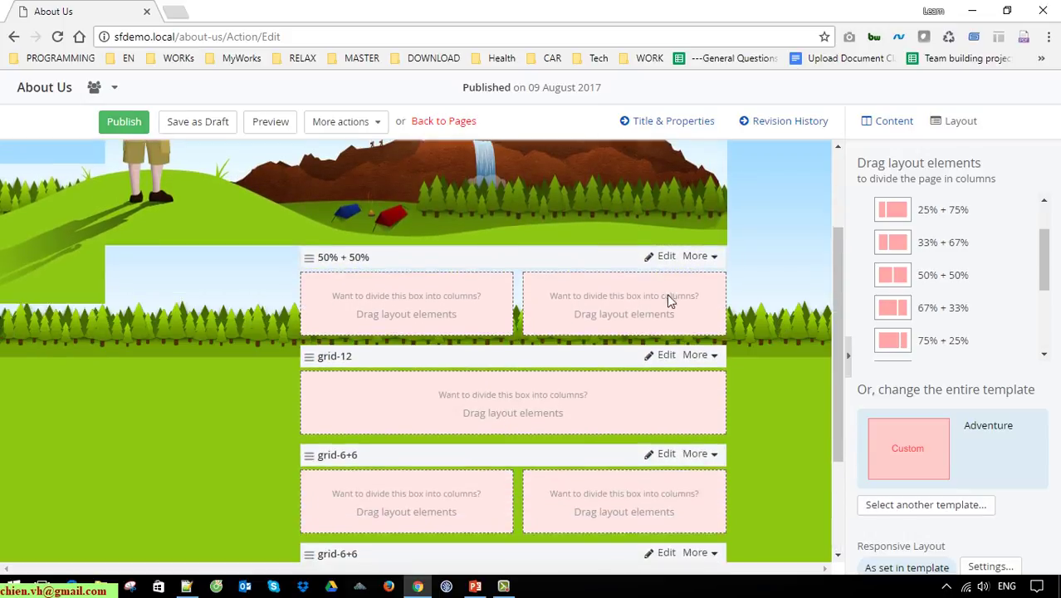
pyautogui.scroll(2, 670, 301)
pyautogui.click(904, 130)
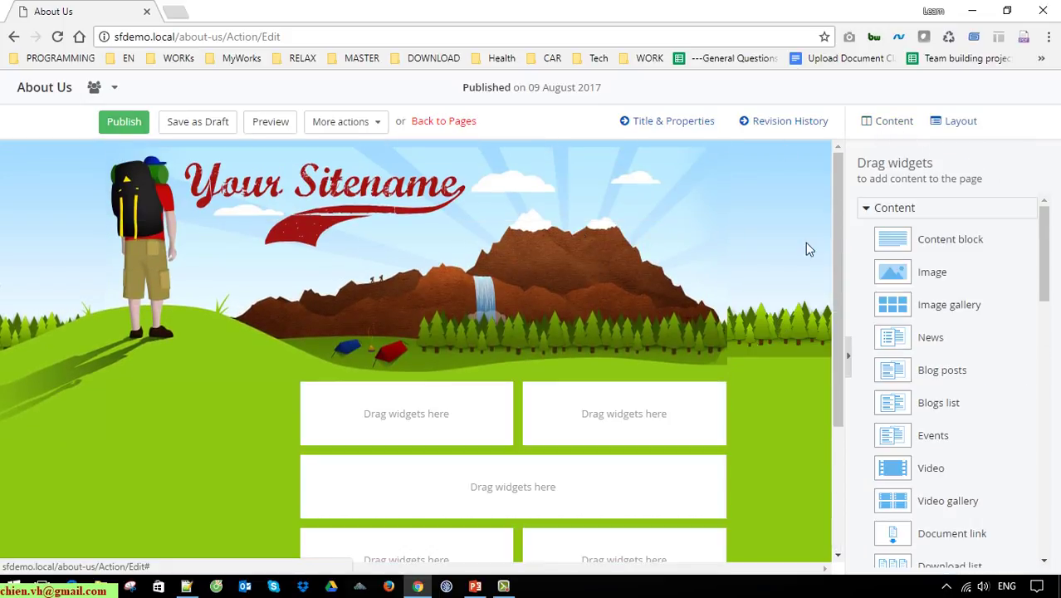
# Add a Content block to each column of the 50% + 50% row.
pyautogui.moveTo(840, 207); pyautogui.dragTo(840, 376)
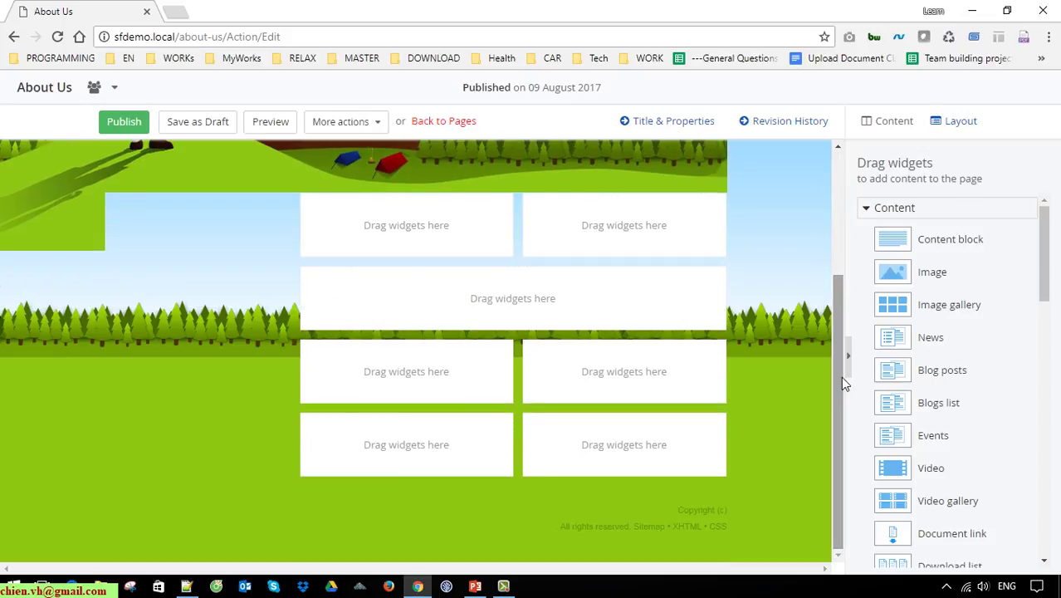
pyautogui.scroll(2, 825, 360)
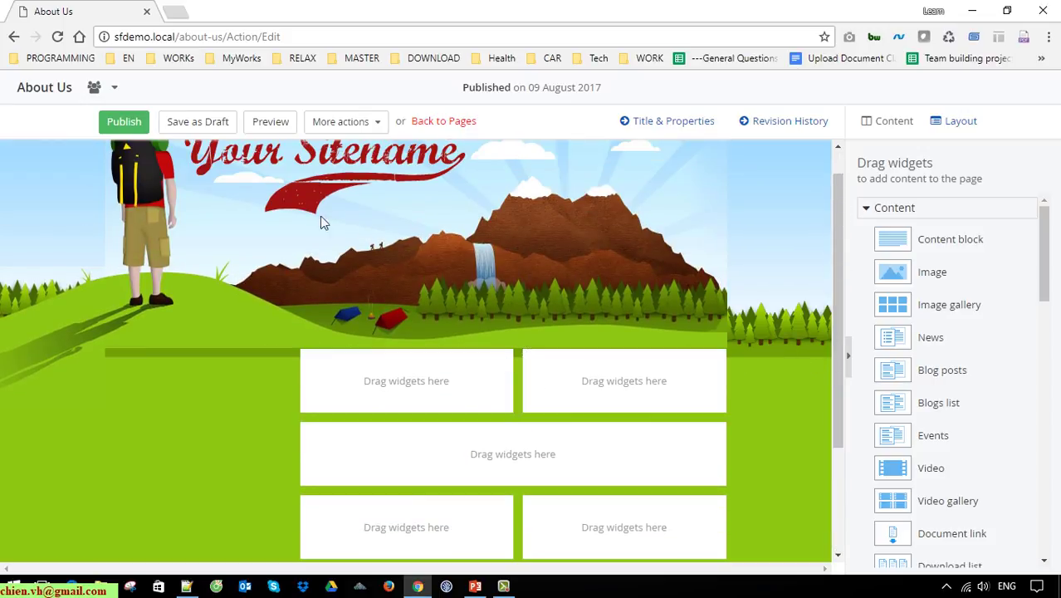
pyautogui.scroll(-1, 461, 403)
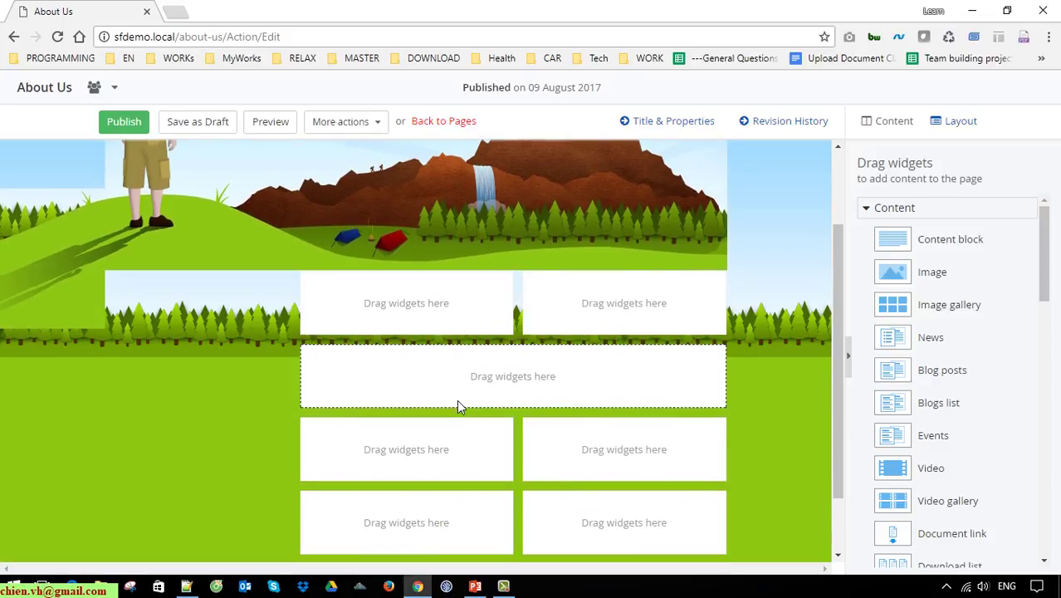
pyautogui.scroll(-1, 457, 399)
pyautogui.scroll(1, 456, 400)
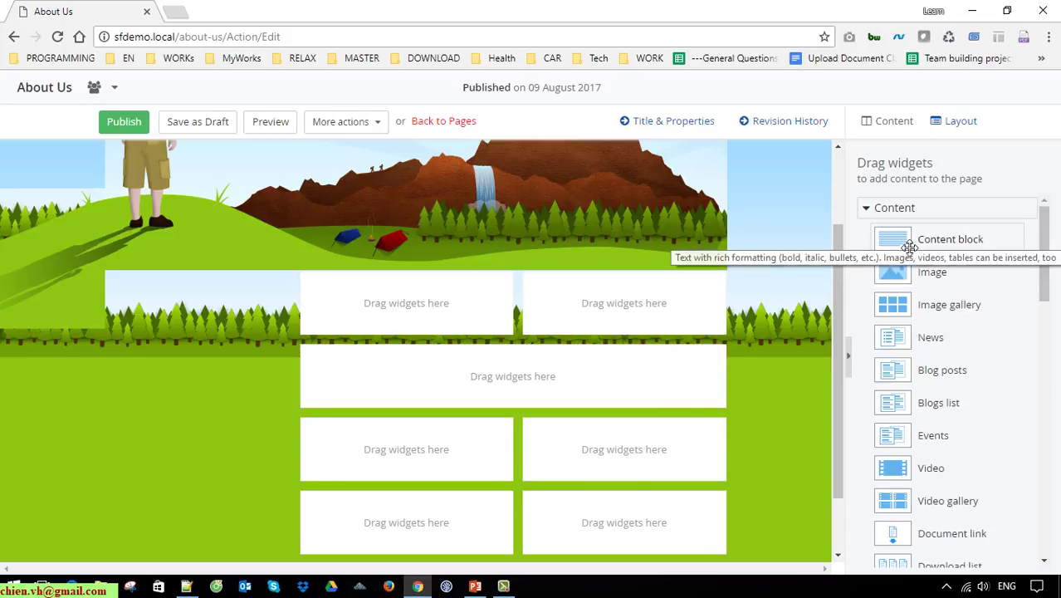
pyautogui.moveTo(912, 249); pyautogui.dragTo(420, 306)
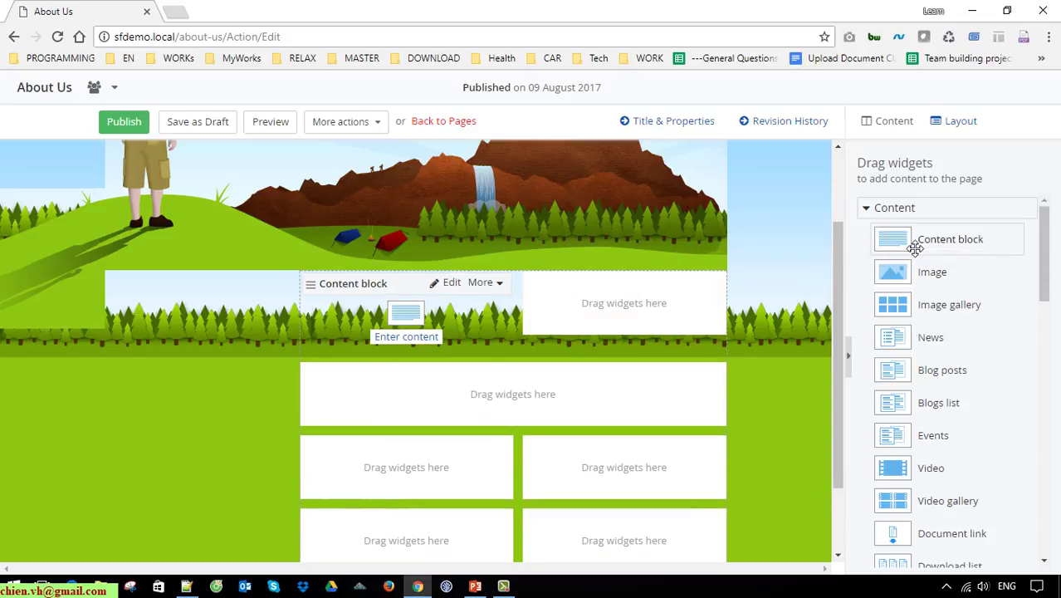
pyautogui.moveTo(880, 240); pyautogui.dragTo(614, 312)
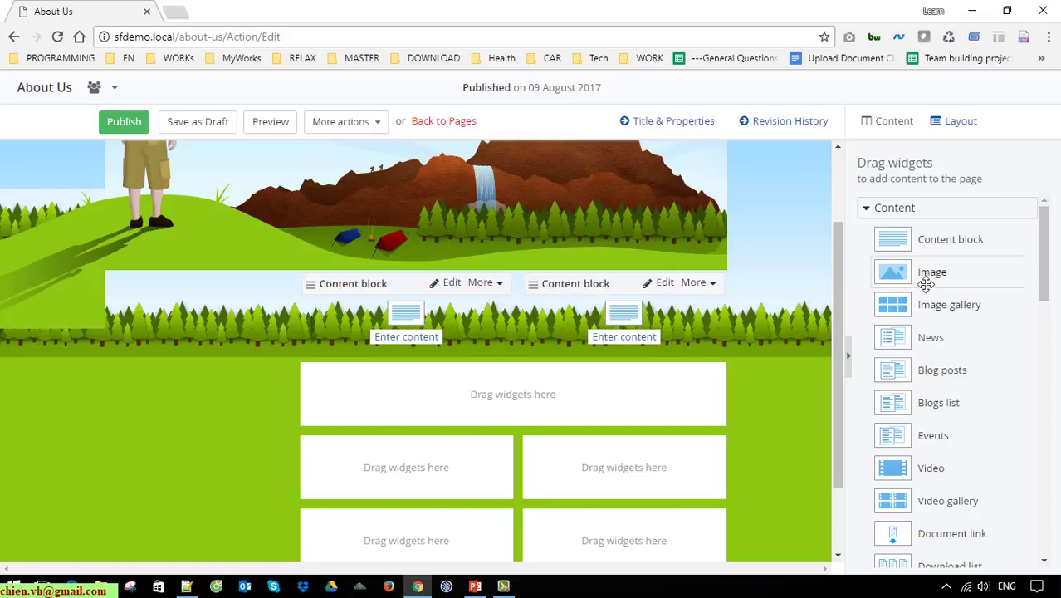
# Place an Image widget in the full-width row and start selecting its image.
pyautogui.moveTo(931, 278); pyautogui.dragTo(501, 407)
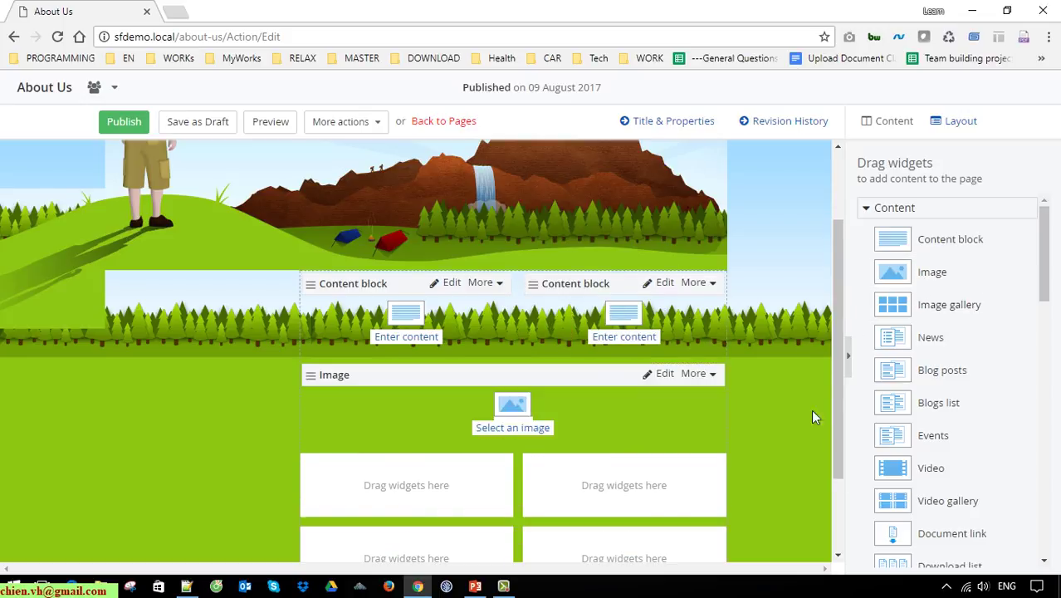
pyautogui.scroll(-1, 838, 394)
pyautogui.click(515, 348)
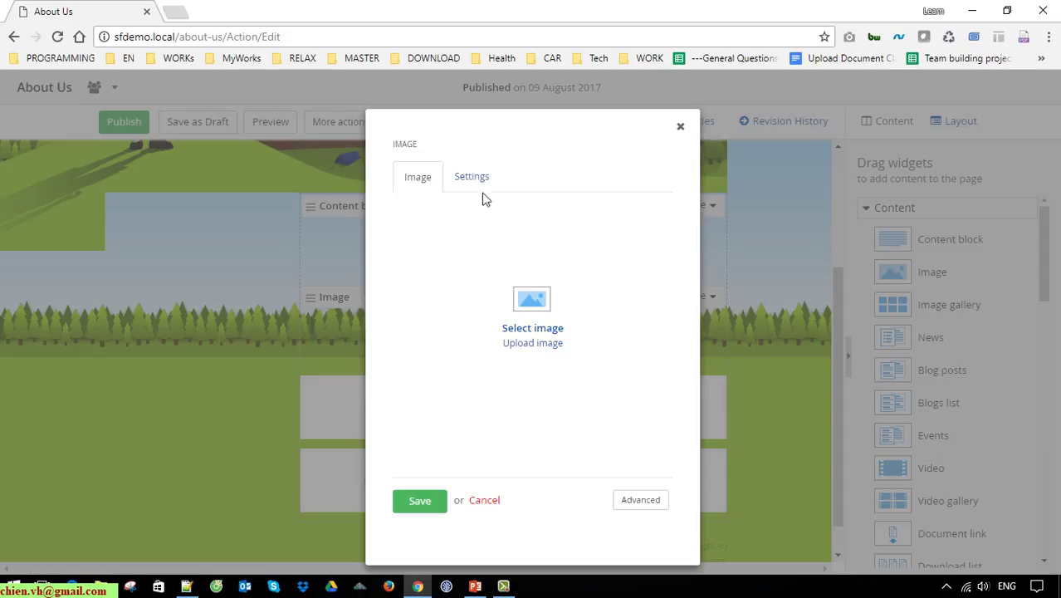
# Pick the 'cover' image from My images and save it into the Image widget.
pyautogui.click(471, 177)
pyautogui.click(420, 177)
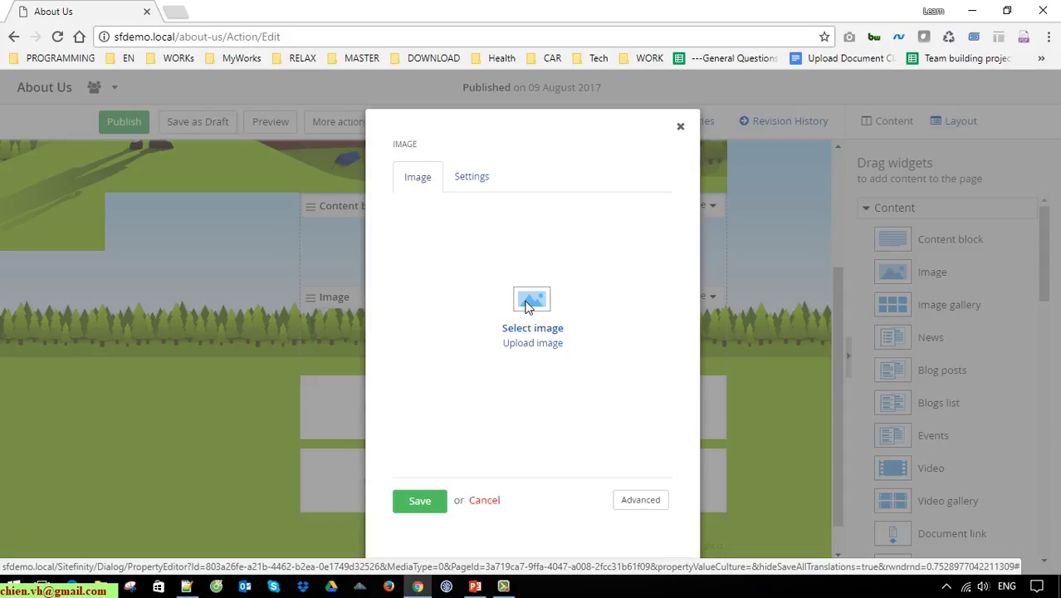
pyautogui.click(533, 344)
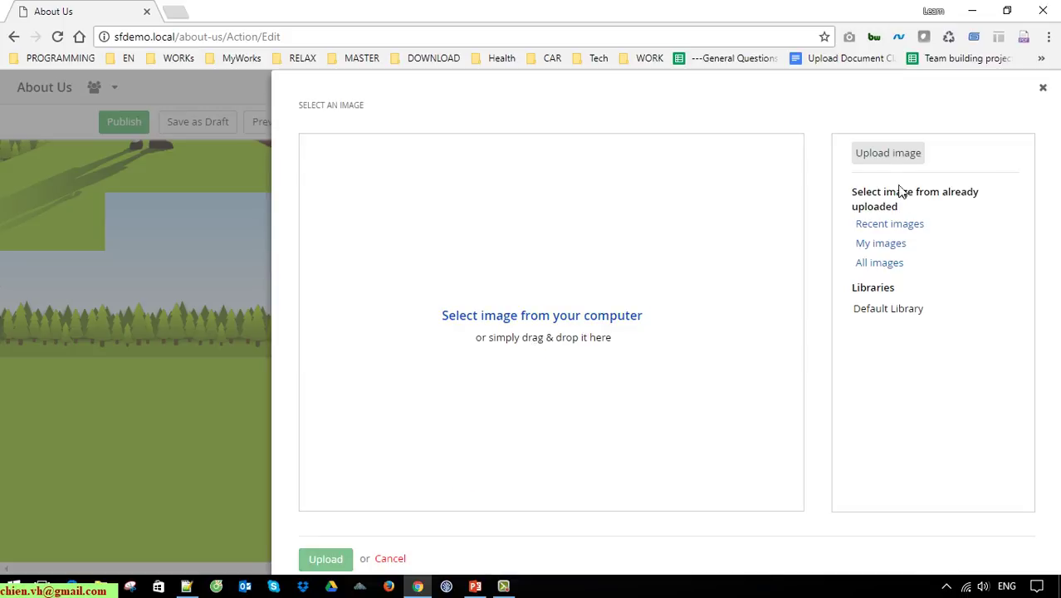
pyautogui.click(892, 244)
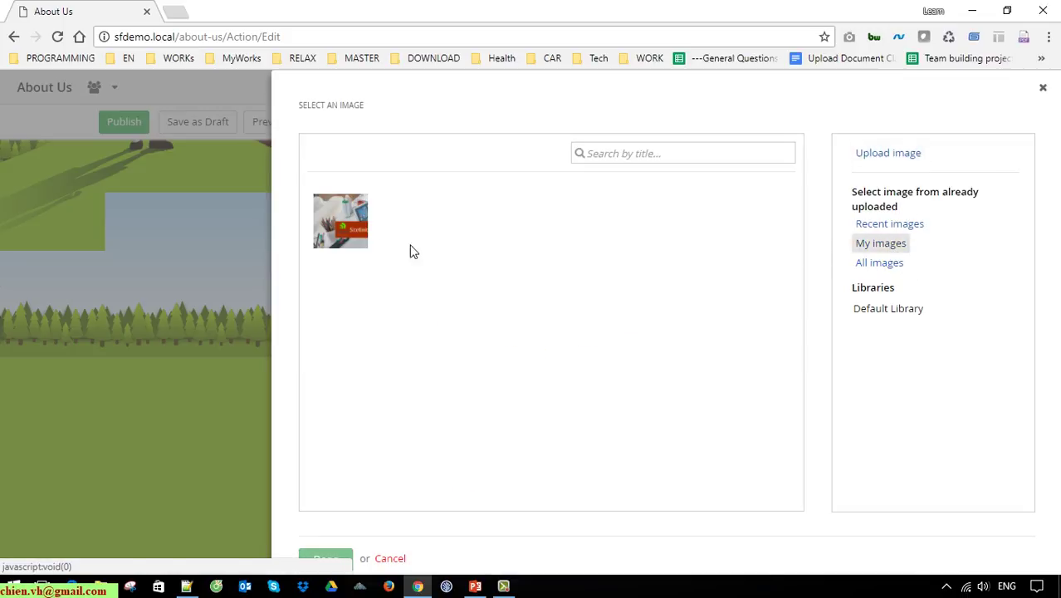
pyautogui.click(347, 228)
pyautogui.click(330, 561)
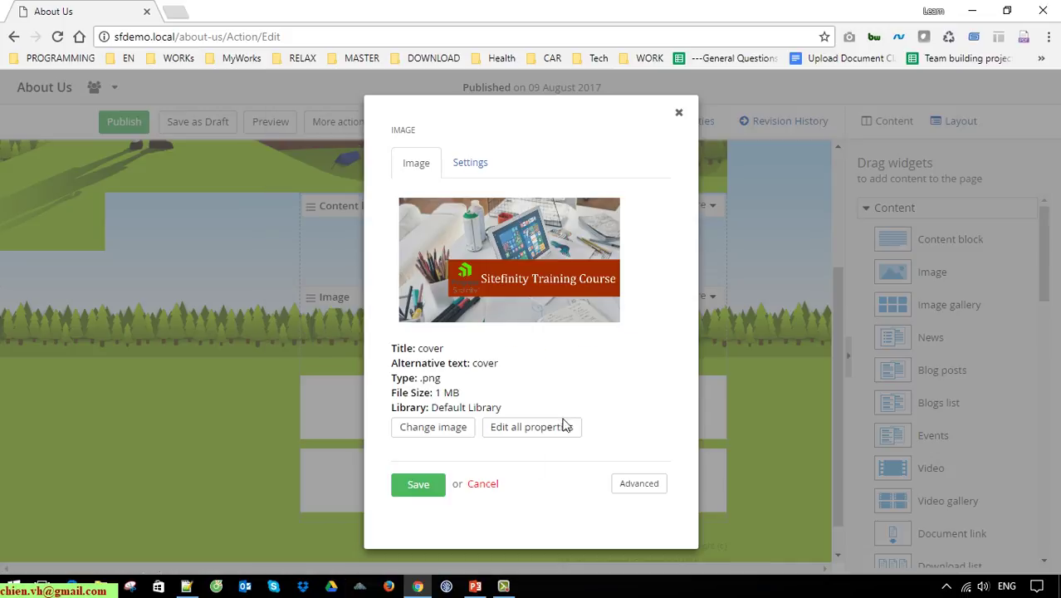
pyautogui.click(443, 490)
pyautogui.scroll(-2, 587, 464)
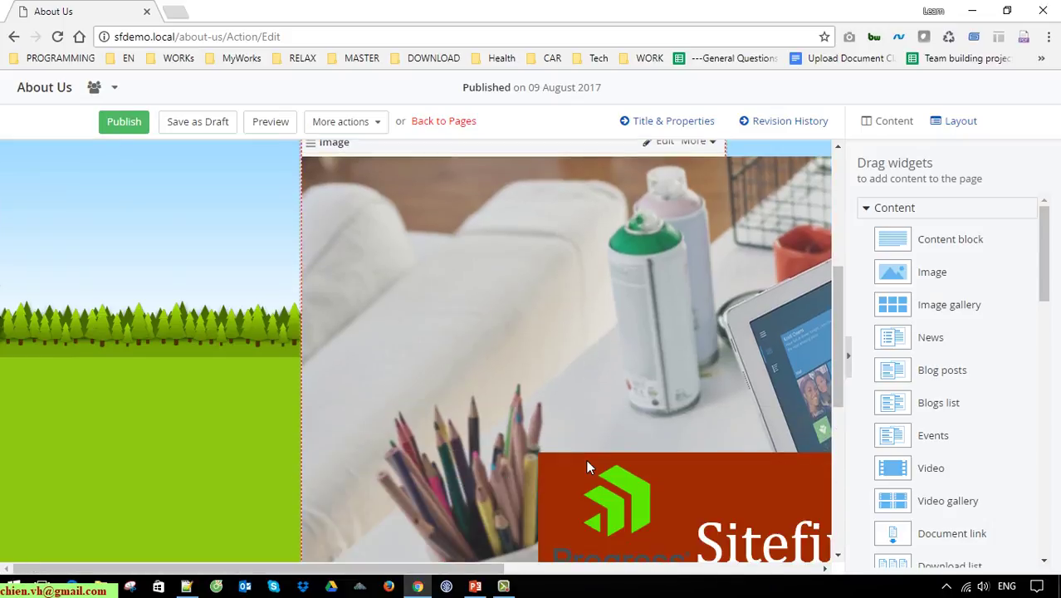
# Collapse the widgets panel and reopen the cover Image widget for editing.
pyautogui.moveTo(498, 570); pyautogui.dragTo(863, 560)
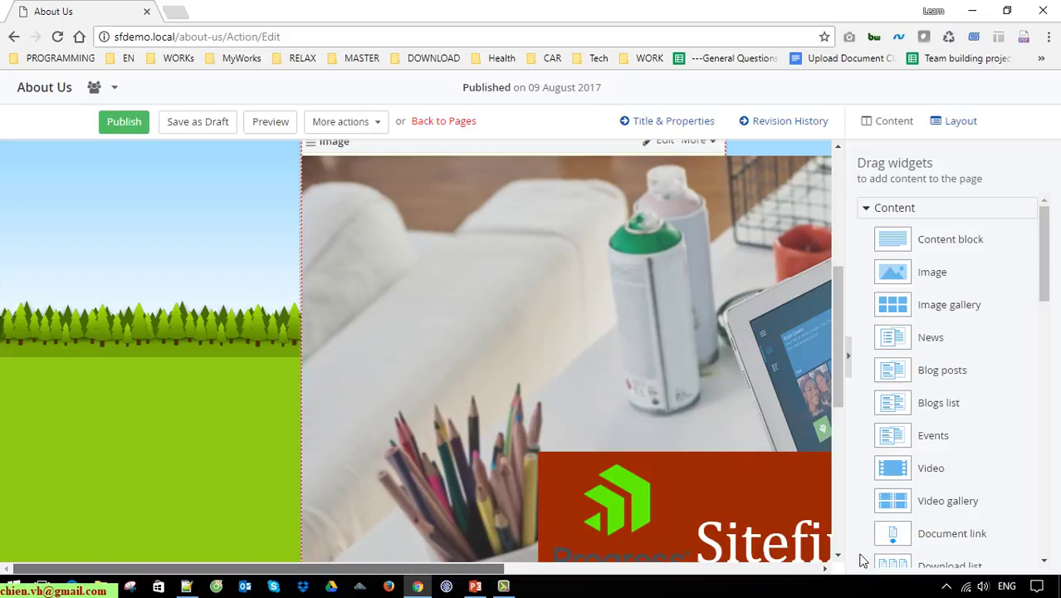
pyautogui.scroll(3, 698, 453)
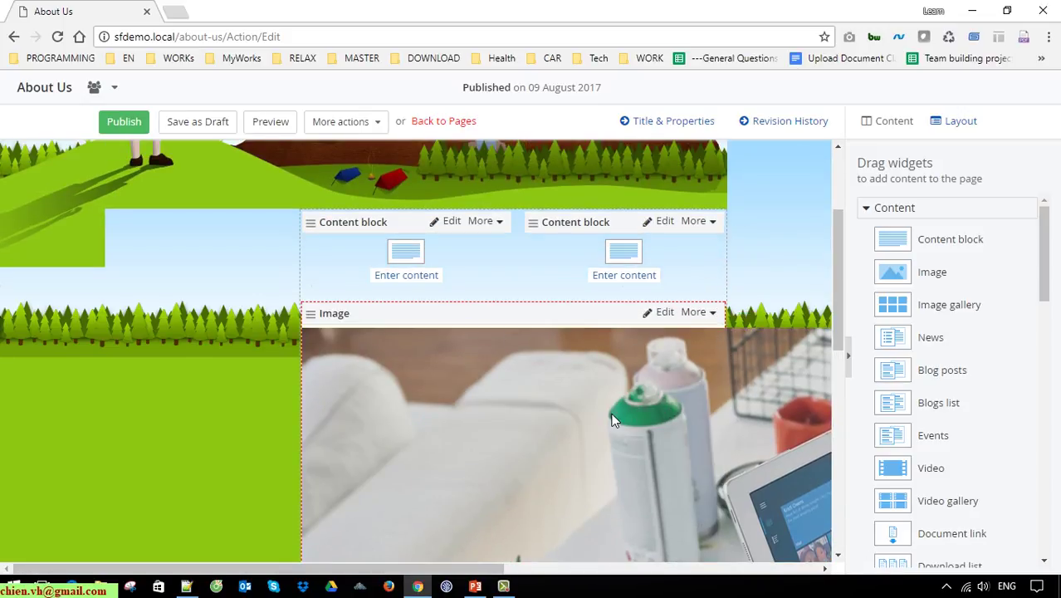
pyautogui.rightClick(577, 429)
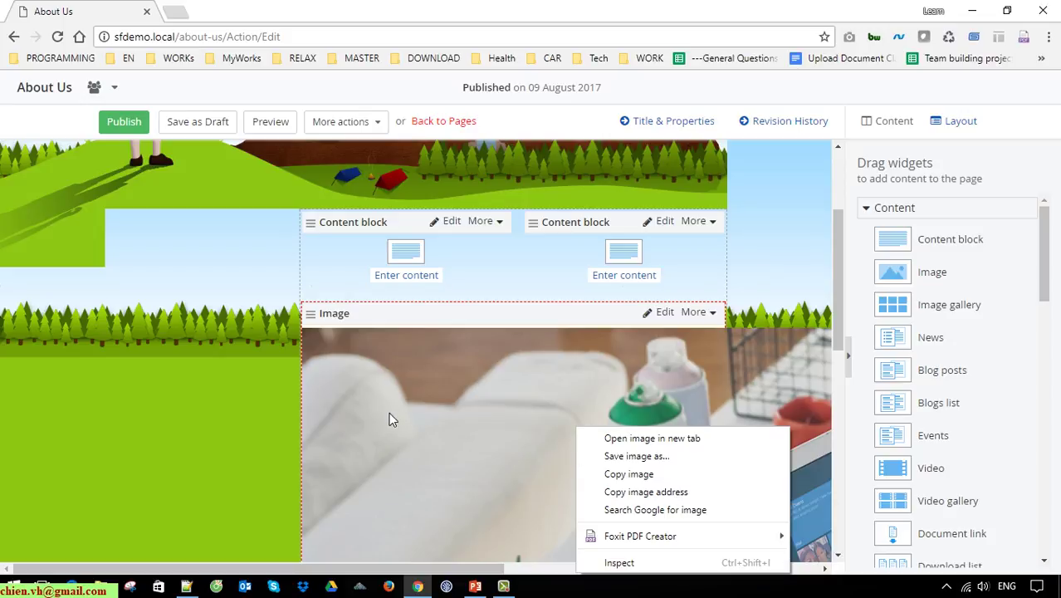
pyautogui.click(847, 356)
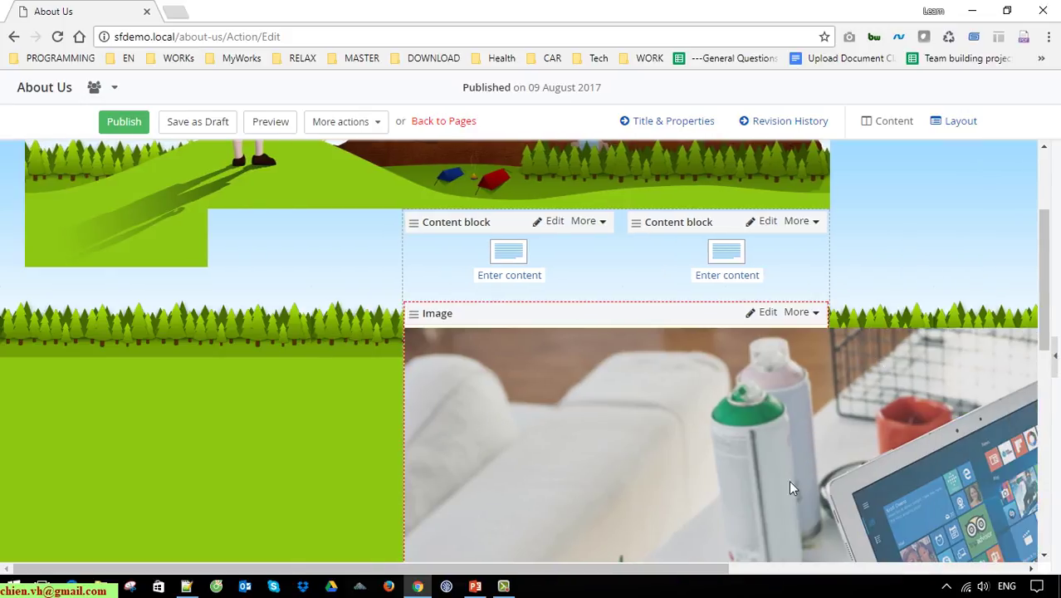
pyautogui.hscroll(5, 634, 573)
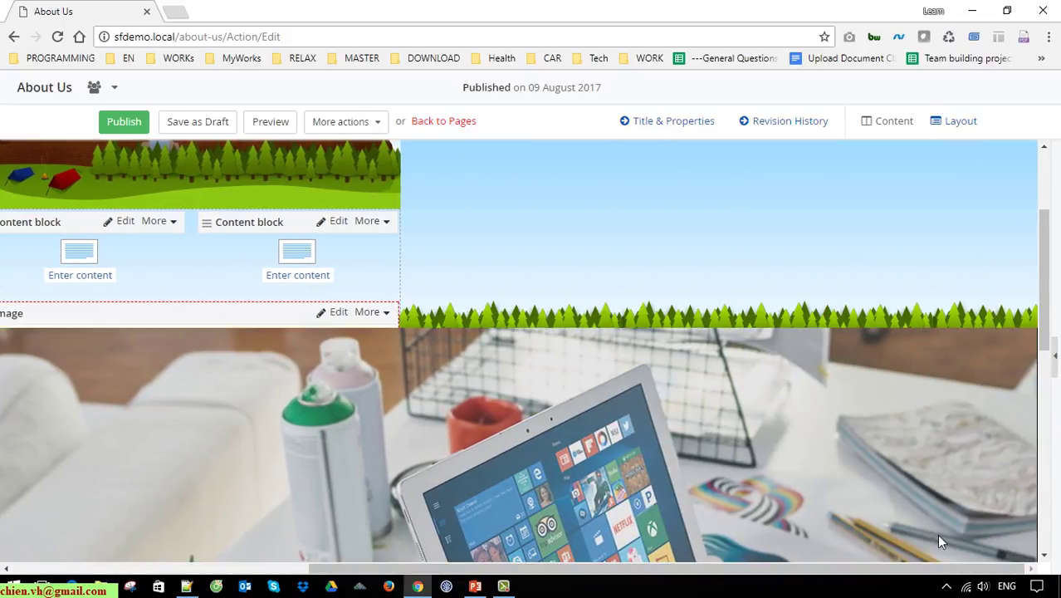
pyautogui.scroll(-5, 937, 534)
pyautogui.scroll(-5, 872, 497)
pyautogui.scroll(10, 864, 495)
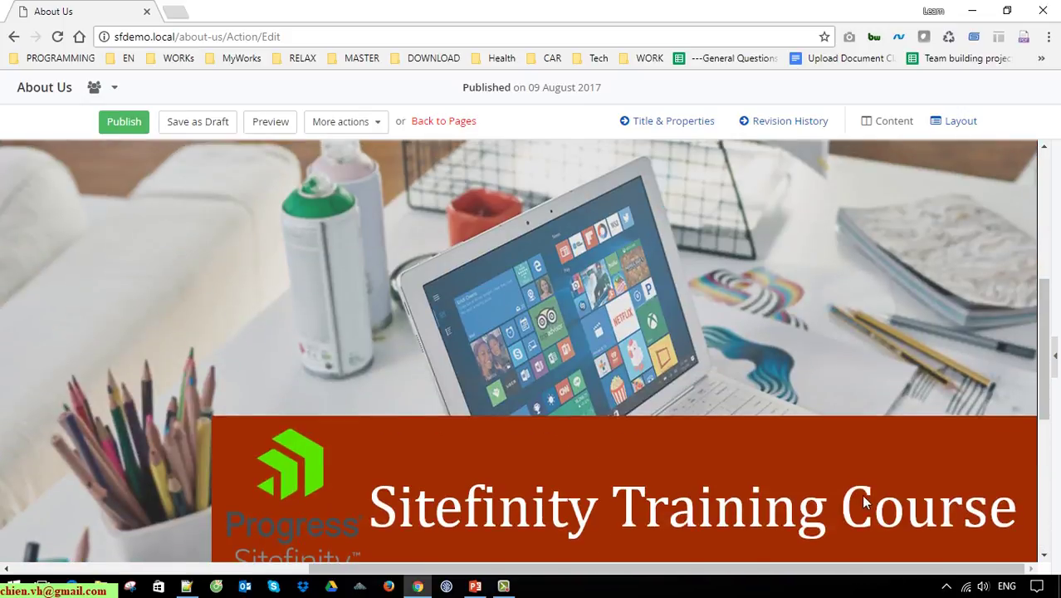
pyautogui.click(326, 260)
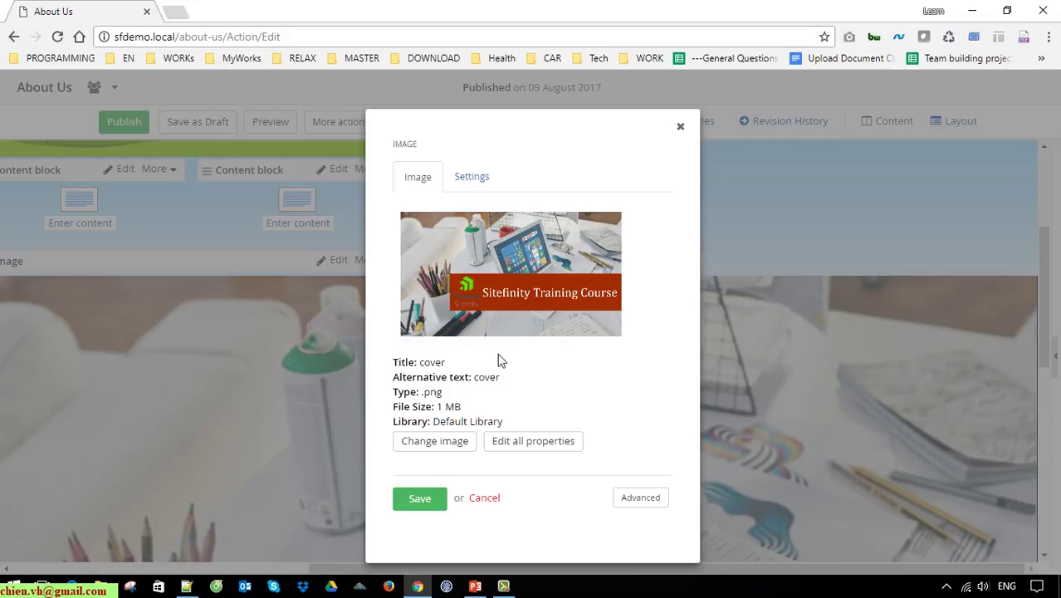
# Set the cover image to Medium: 240x300 px resized, opening the original on click.
pyautogui.click(473, 178)
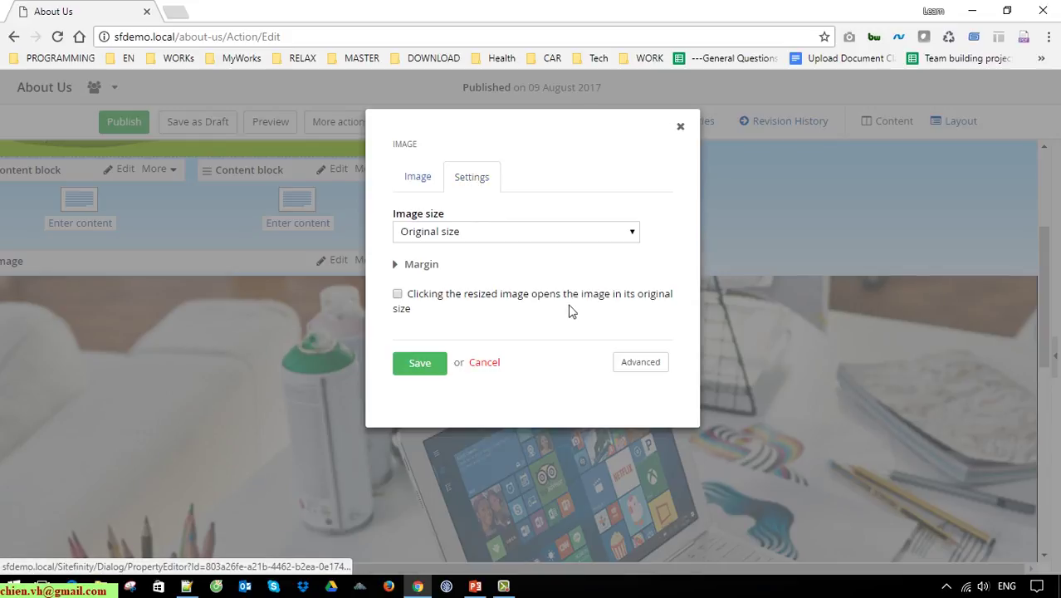
pyautogui.click(621, 236)
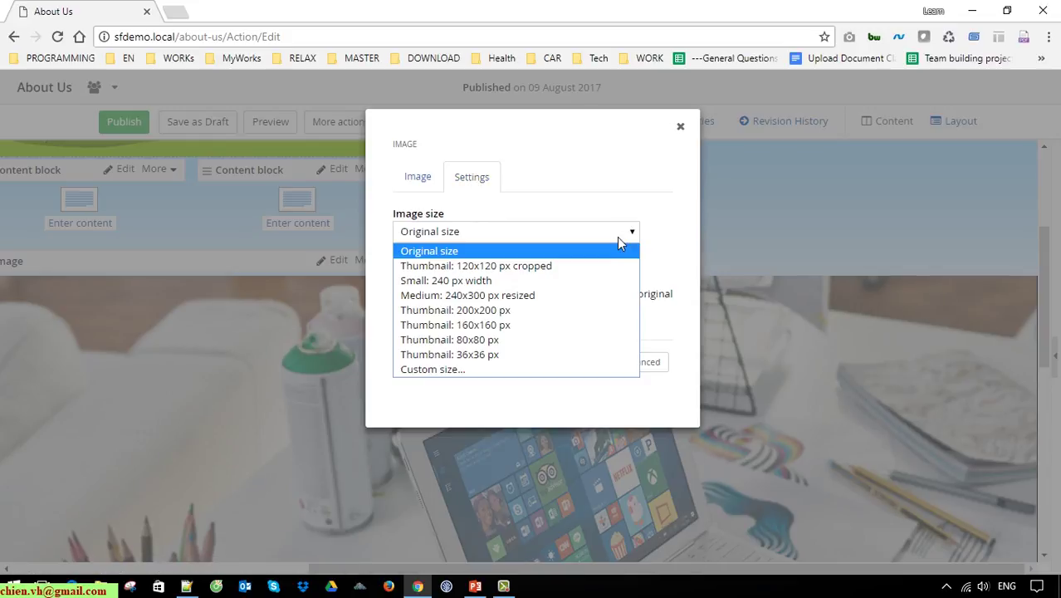
pyautogui.click(500, 297)
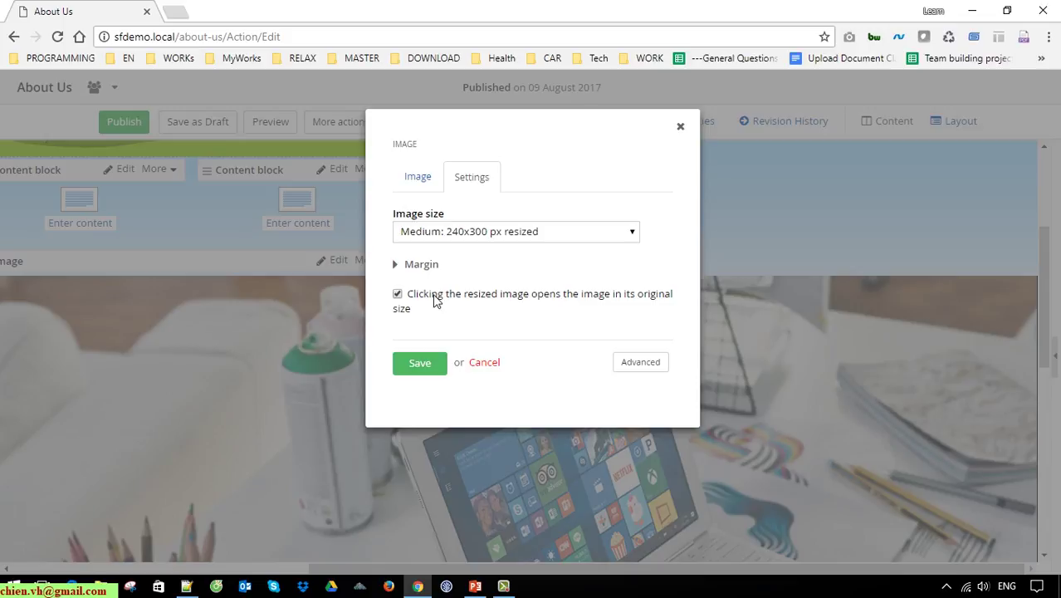
pyautogui.click(425, 364)
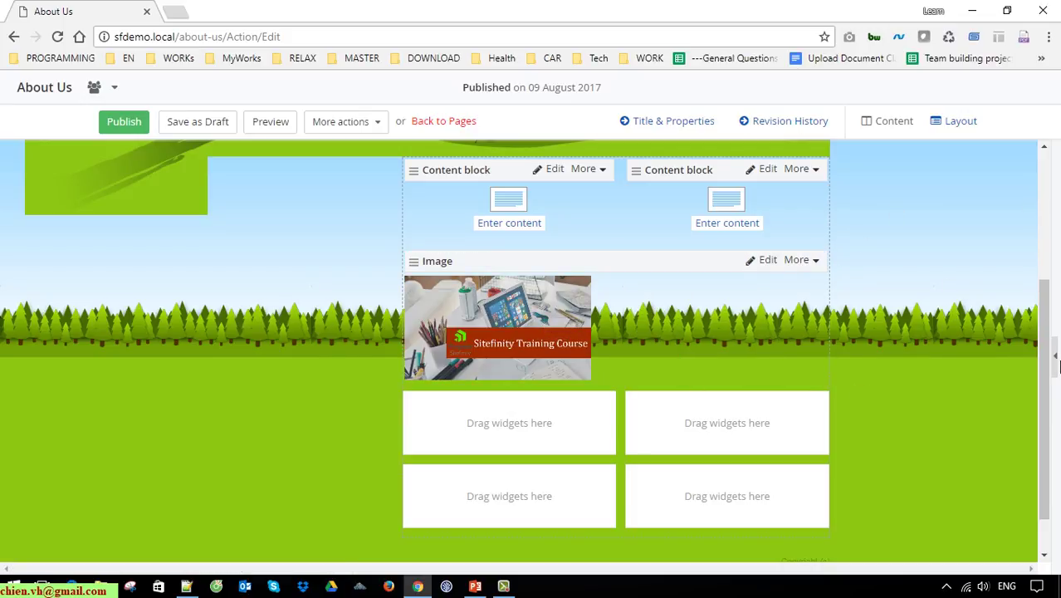
# Drop a Content block into each of the four grid-6+6 cells under the image.
pyautogui.click(1054, 355)
pyautogui.moveTo(921, 239); pyautogui.dragTo(414, 486)
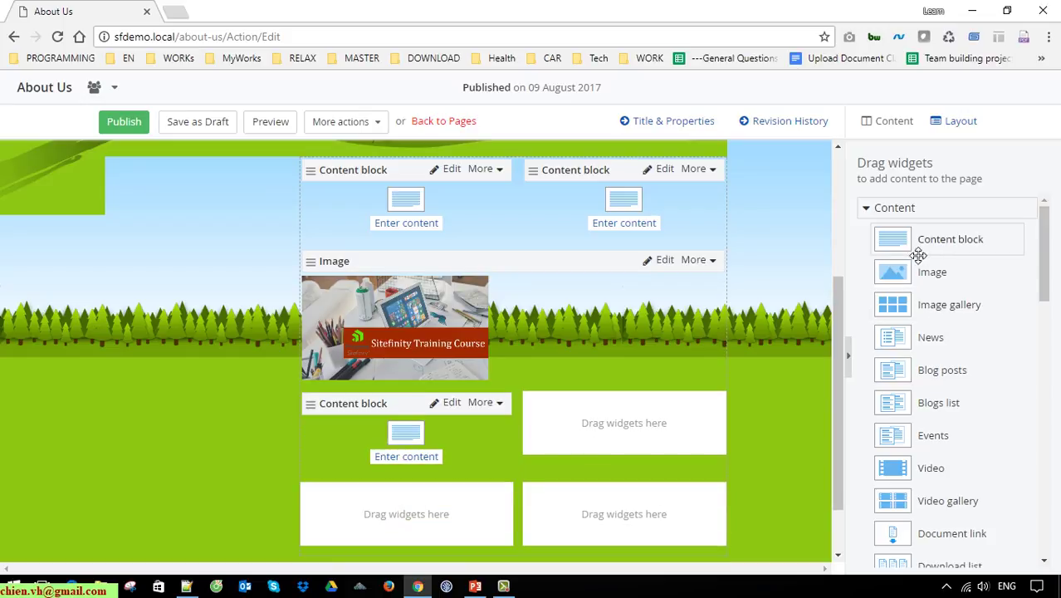
pyautogui.moveTo(887, 240); pyautogui.dragTo(629, 440)
pyautogui.scroll(-1, 783, 428)
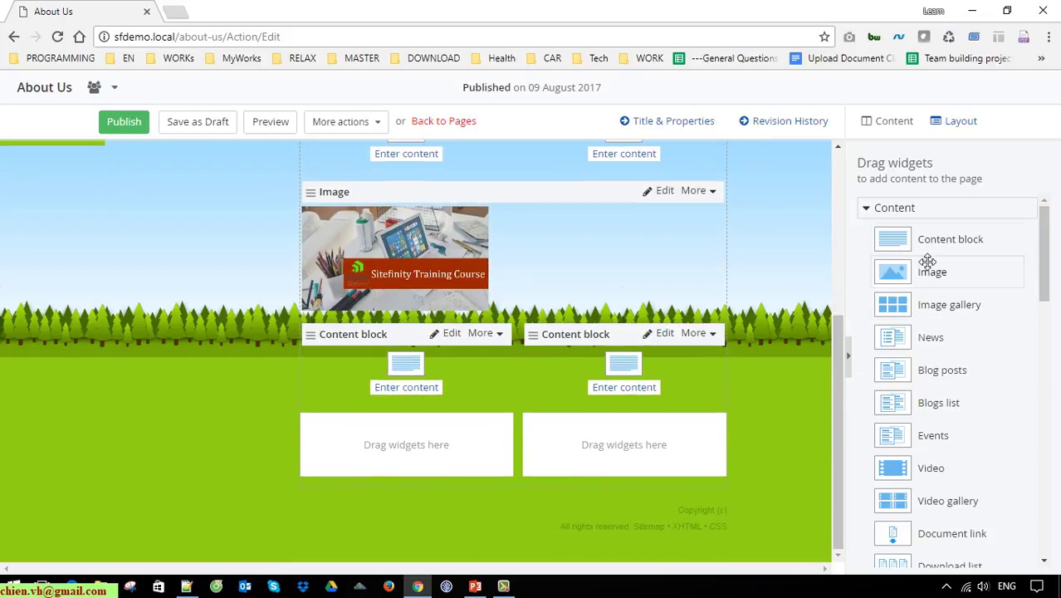
pyautogui.moveTo(922, 241); pyautogui.dragTo(632, 461)
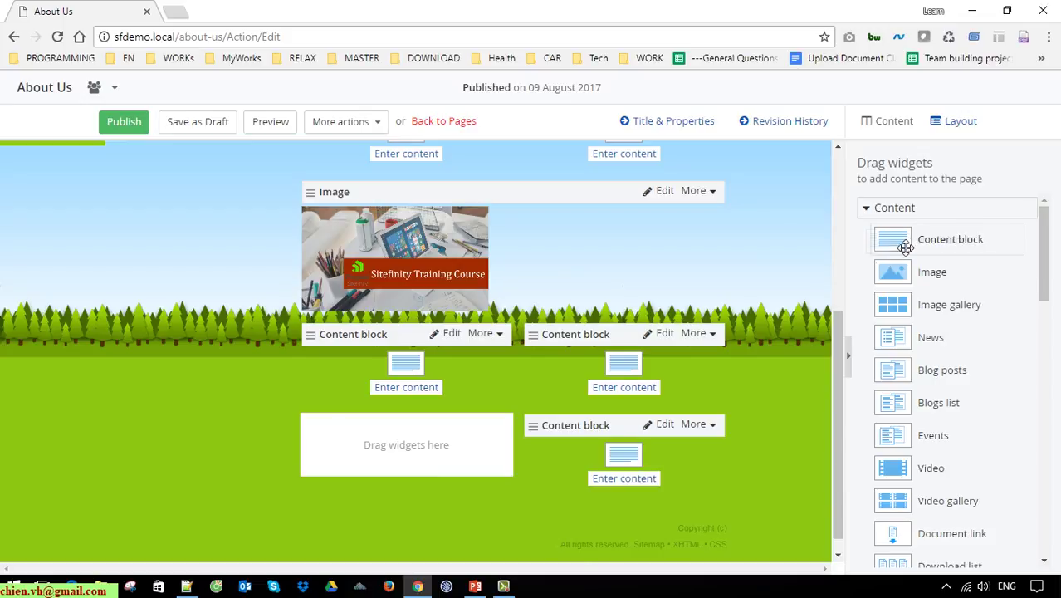
pyautogui.moveTo(902, 244); pyautogui.dragTo(419, 460)
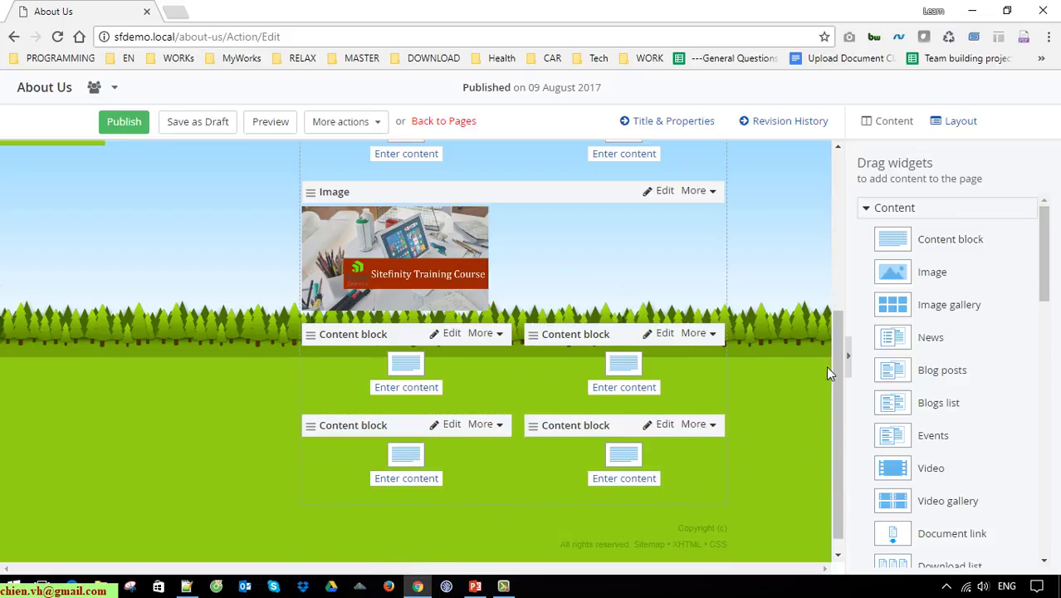
pyautogui.scroll(2, 825, 365)
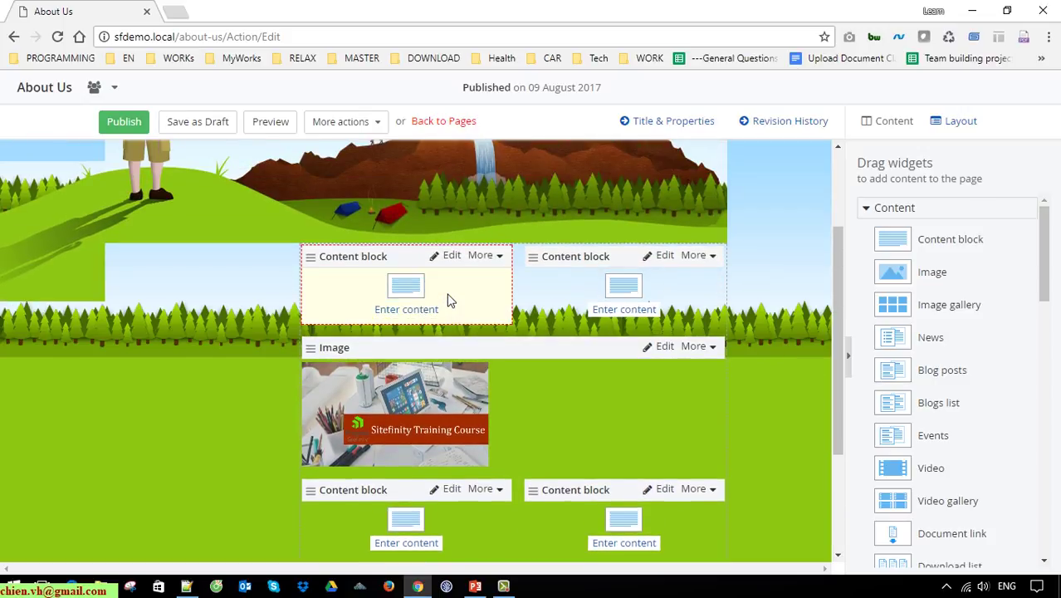
# Enter 'Hello World!' in the first content block and fill the second top block.
pyautogui.click(430, 304)
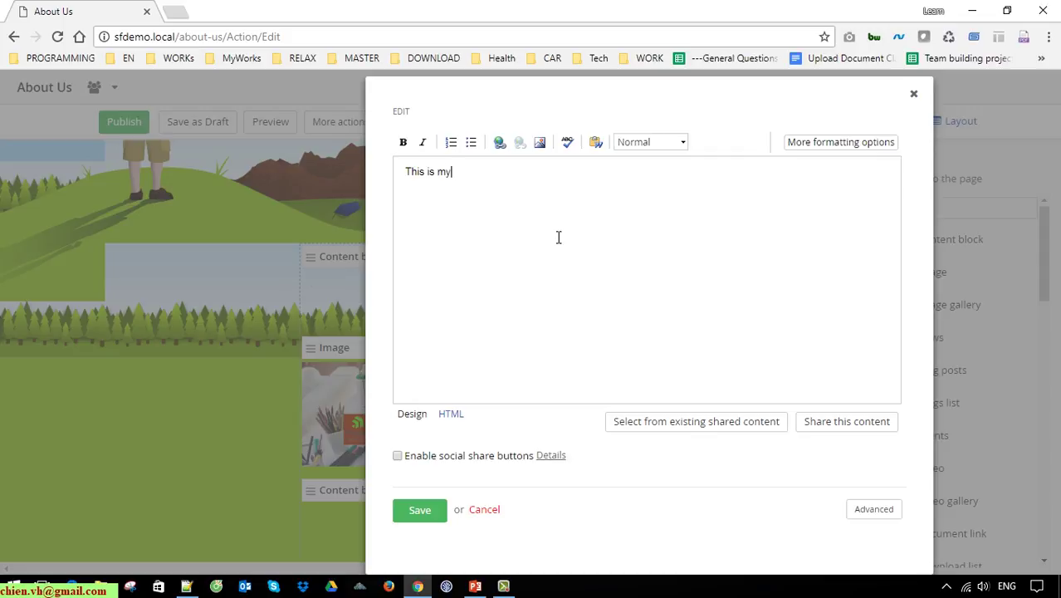
pyautogui.press('BackSpace')
pyautogui.press('BackSpace')
pyautogui.press('BackSpace')
pyautogui.press('BackSpace')
pyautogui.press('BackSpace')
pyautogui.press('BackSpace')
pyautogui.press('BackSpace')
pyautogui.press('BackSpace')
pyautogui.press('BackSpace')
pyautogui.click(422, 513)
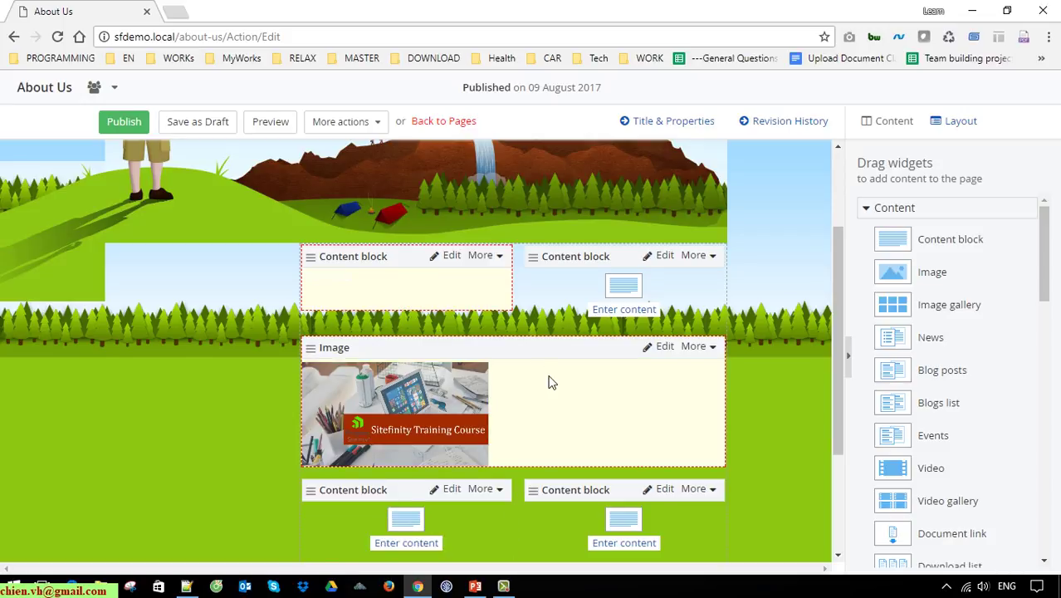
pyautogui.scroll(3, 549, 379)
pyautogui.click(636, 440)
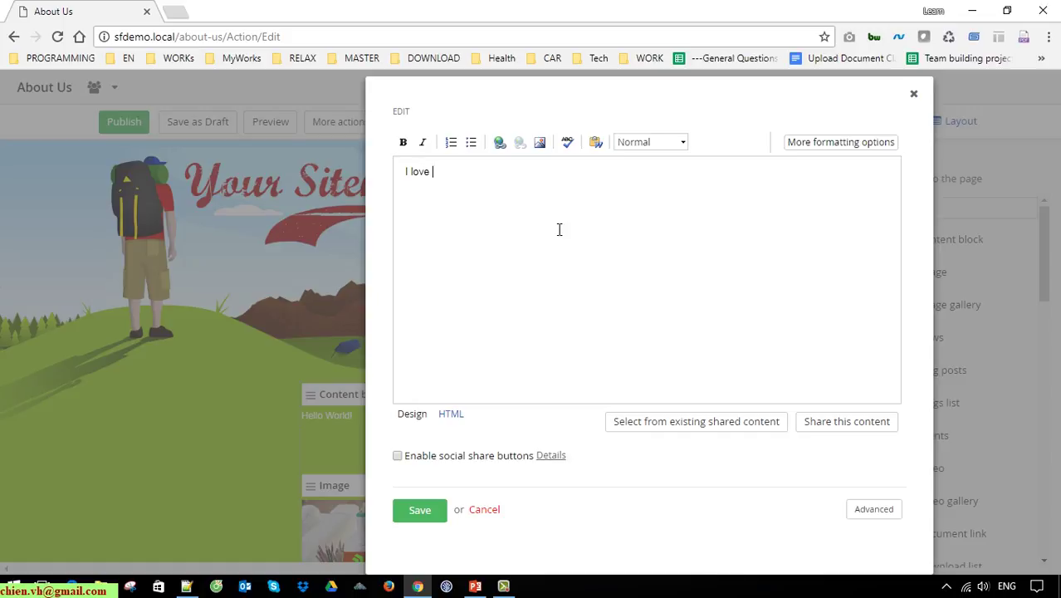
pyautogui.click(421, 510)
# Fill the two blocks under the image with 'Bla bla bla' and 'Content content'.
pyautogui.scroll(-3, 372, 310)
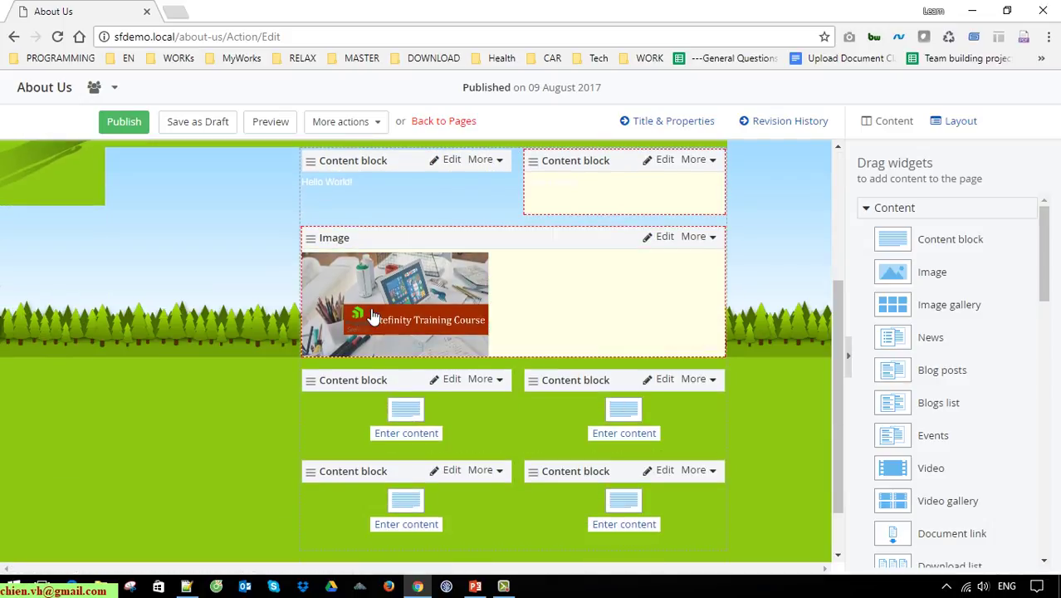
pyautogui.click(416, 430)
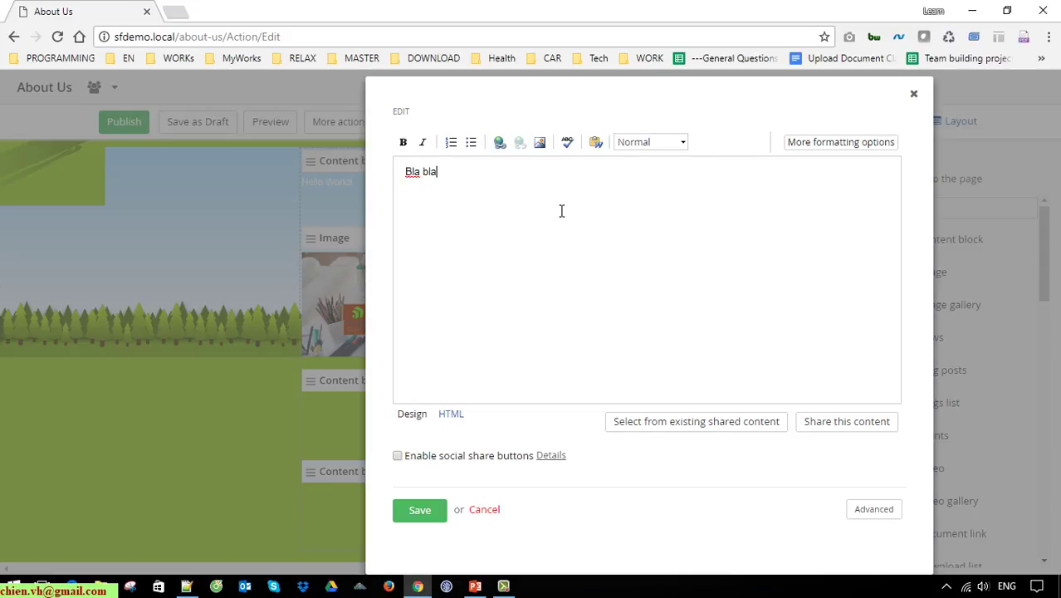
pyautogui.click(421, 512)
pyautogui.click(611, 435)
pyautogui.write('Content content')
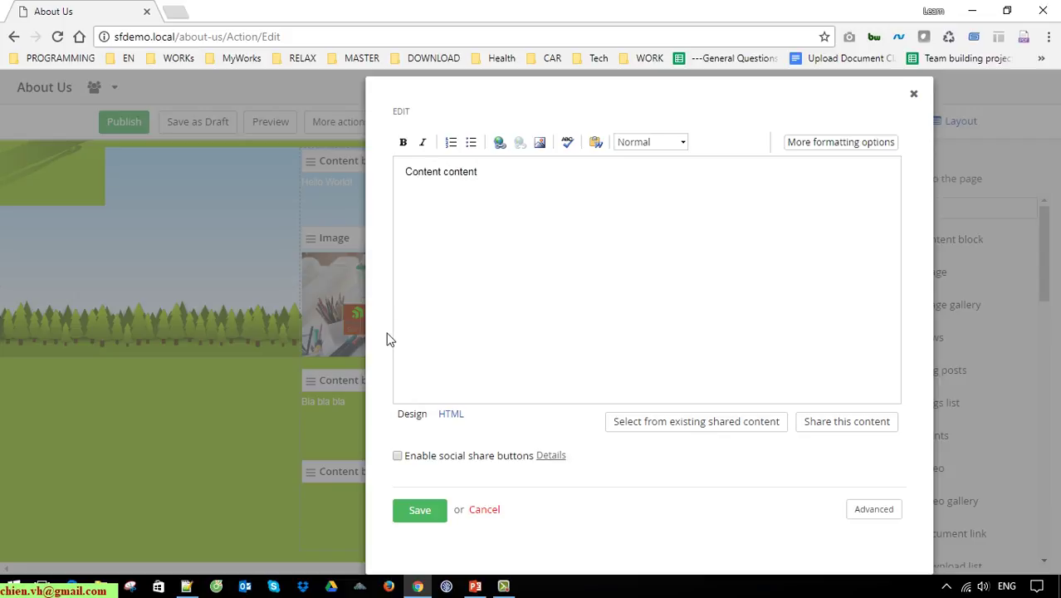
pyautogui.click(433, 509)
# Save text in the bottom-row blocks, with 'Last content last content' in the bottom-right one.
pyautogui.scroll(-1, 453, 460)
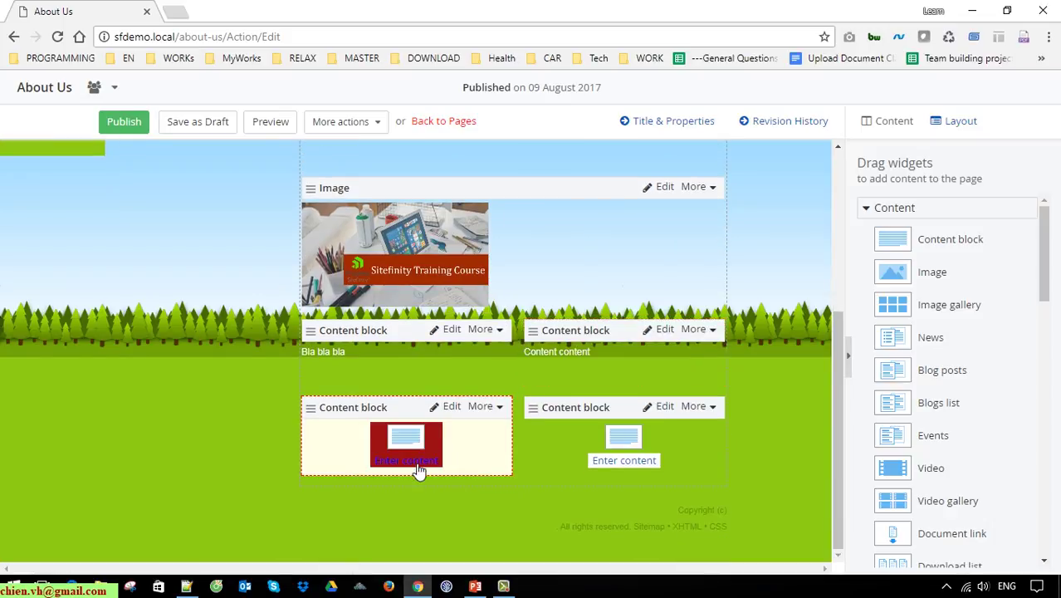
pyautogui.click(419, 470)
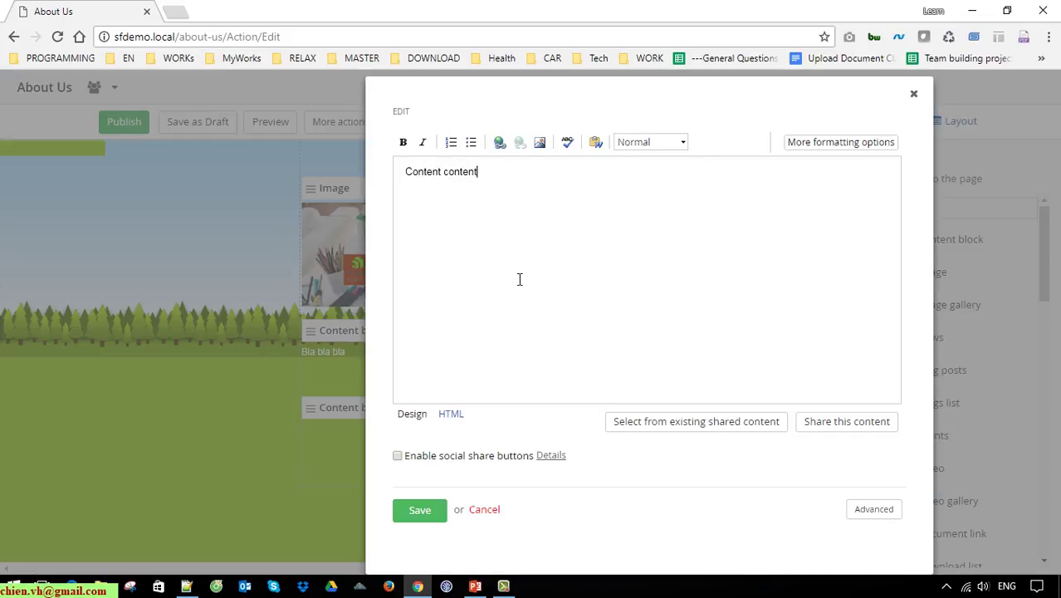
pyautogui.click(435, 509)
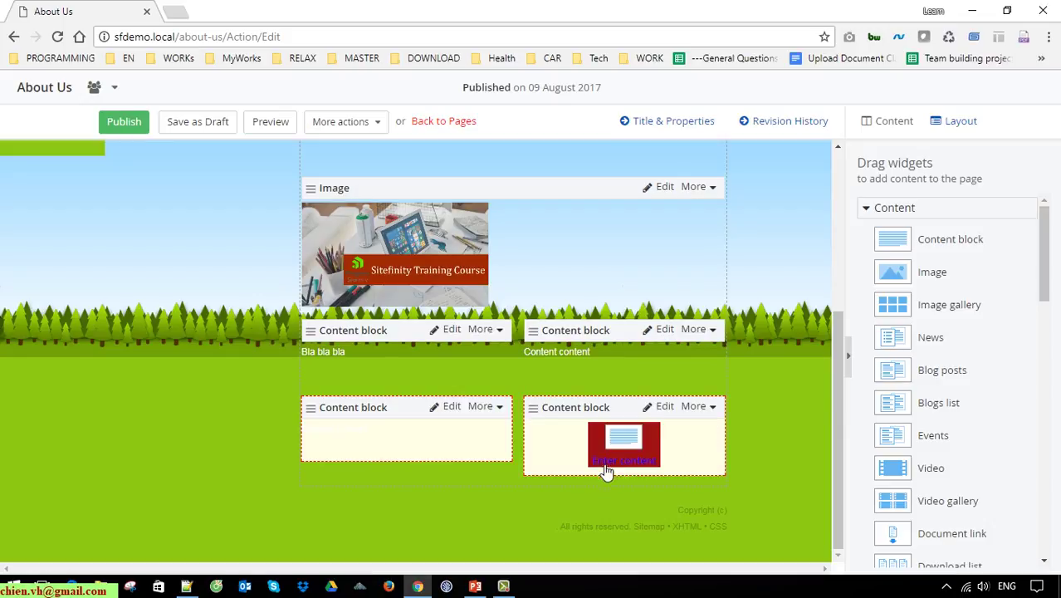
pyautogui.click(621, 460)
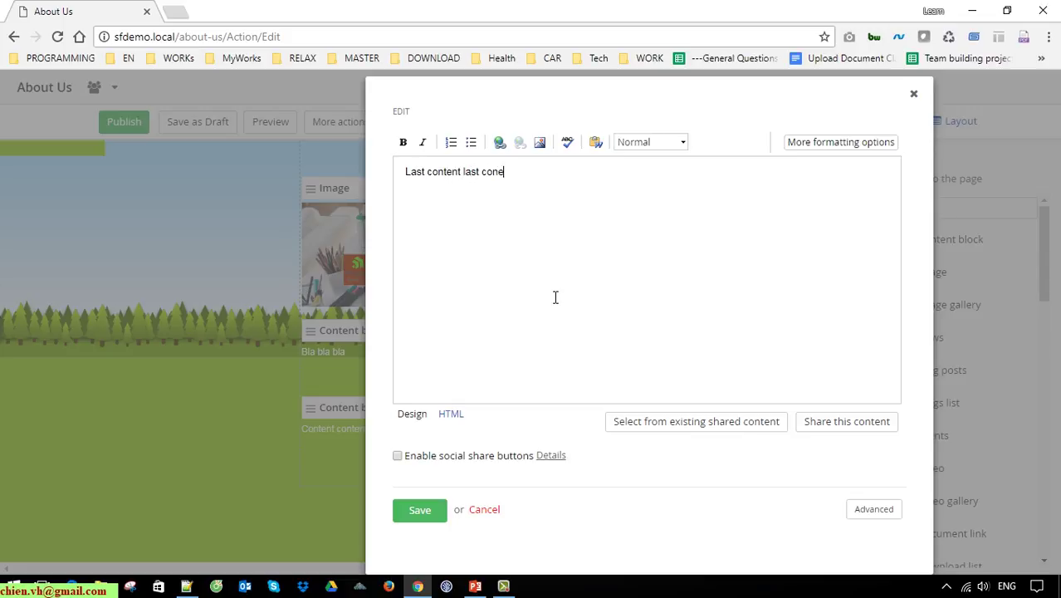
pyautogui.click(418, 509)
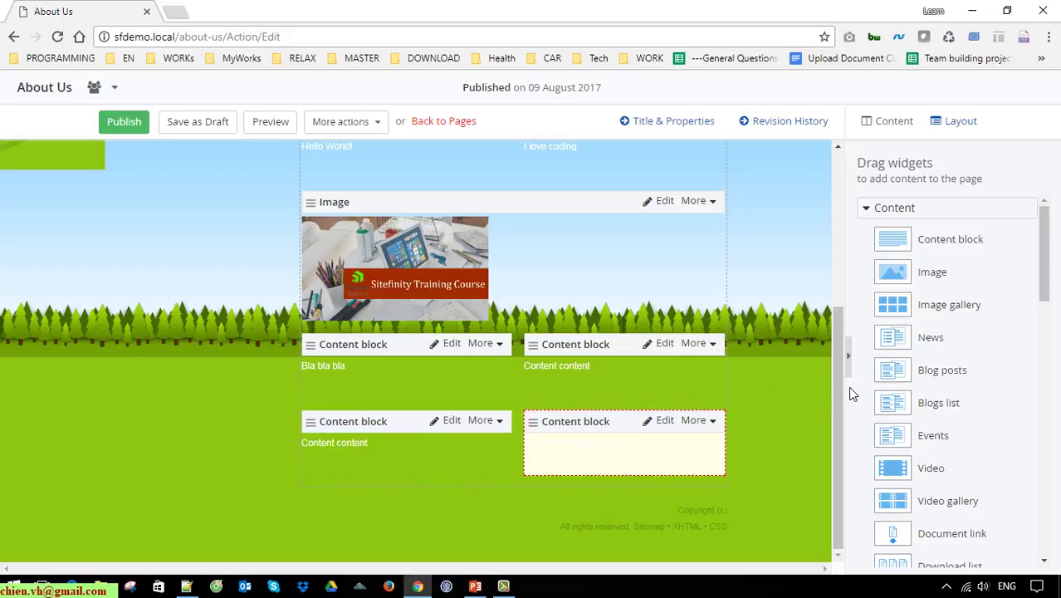
pyautogui.press('XF86AudioLowerVolume')
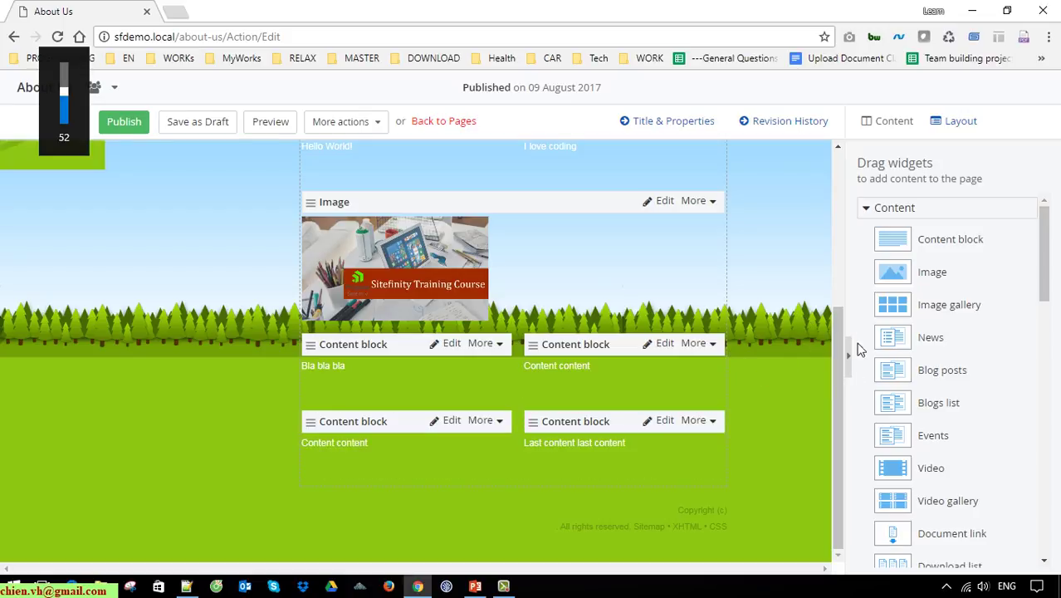
pyautogui.moveTo(834, 374); pyautogui.dragTo(846, 233)
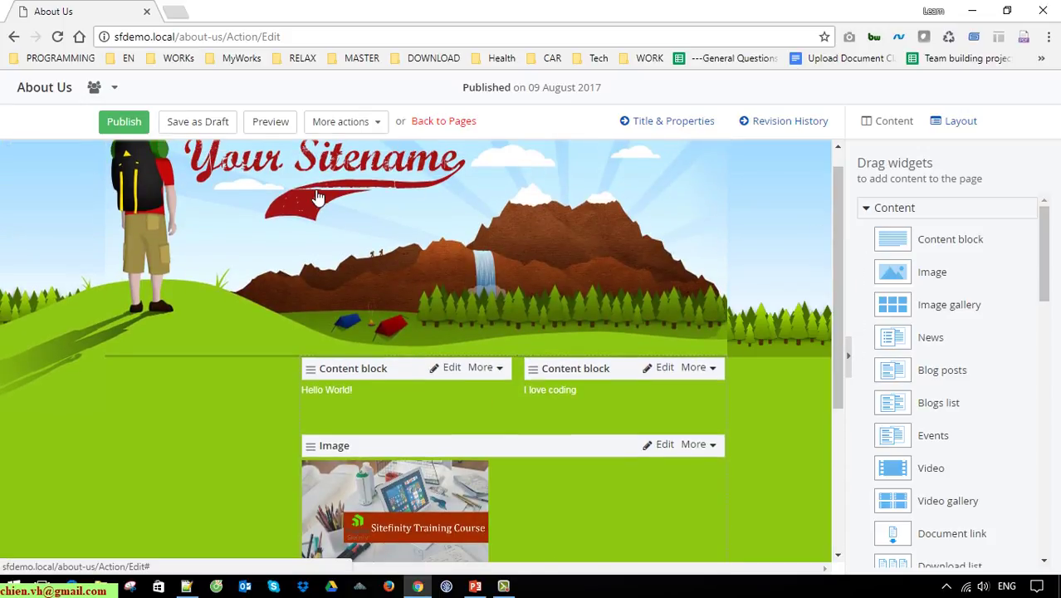
pyautogui.click(263, 120)
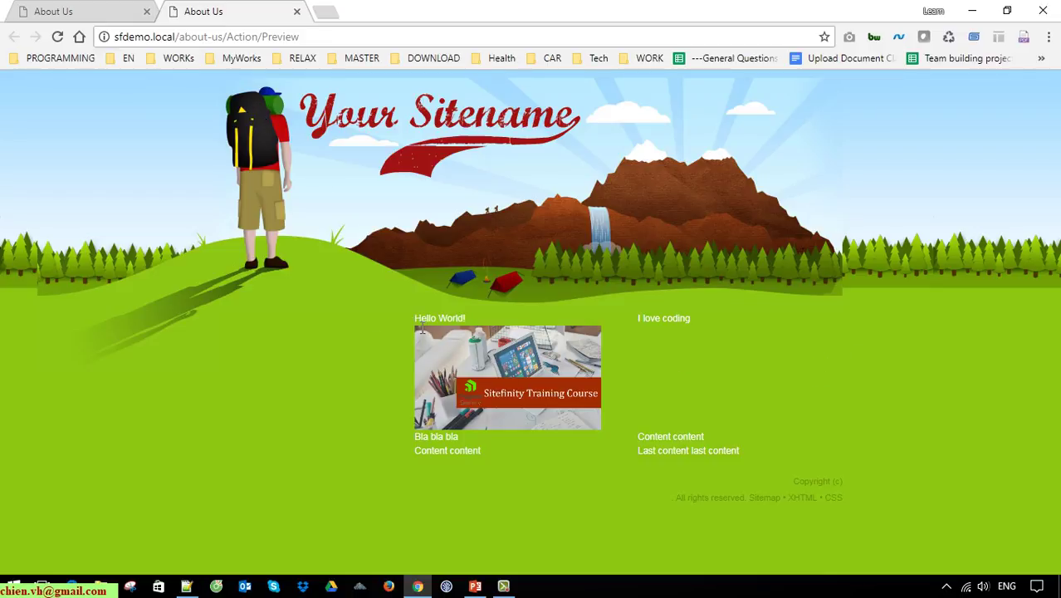
pyautogui.moveTo(413, 319); pyautogui.dragTo(536, 322)
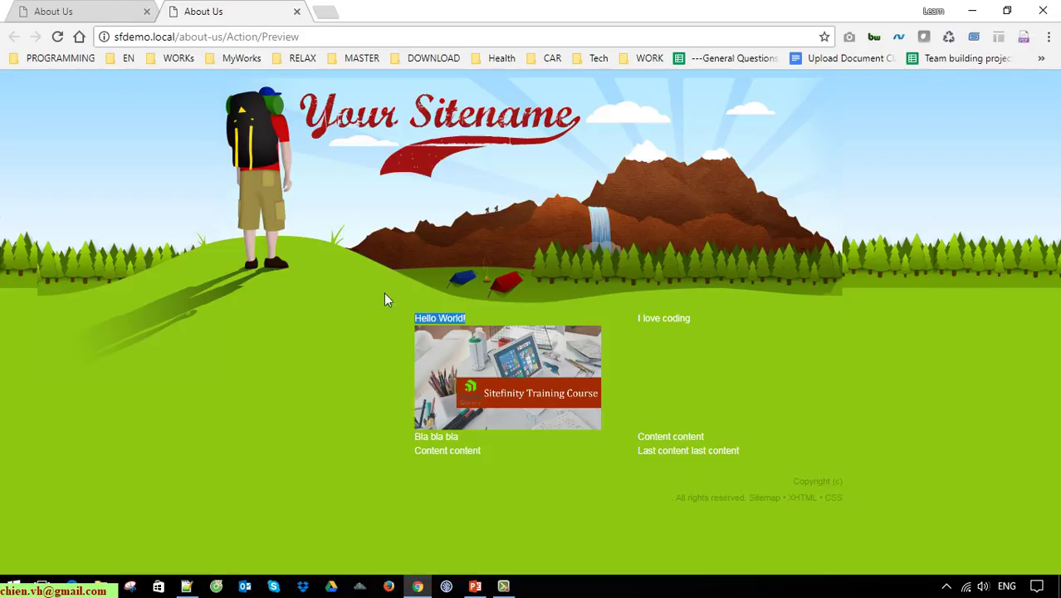
pyautogui.moveTo(384, 299); pyautogui.dragTo(746, 416)
pyautogui.click(832, 421)
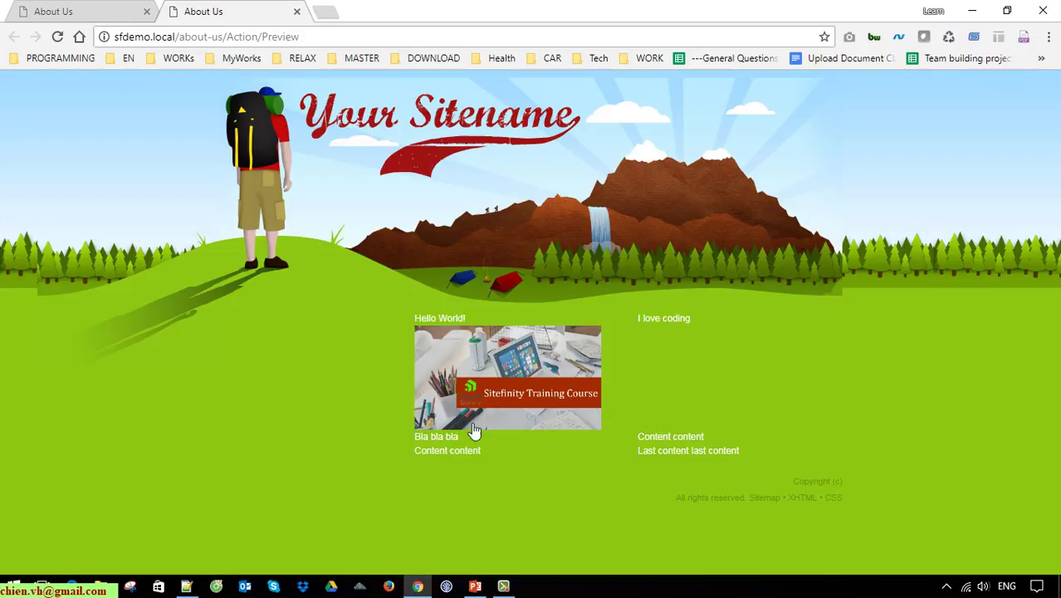
pyautogui.click(515, 353)
pyautogui.click(629, 264)
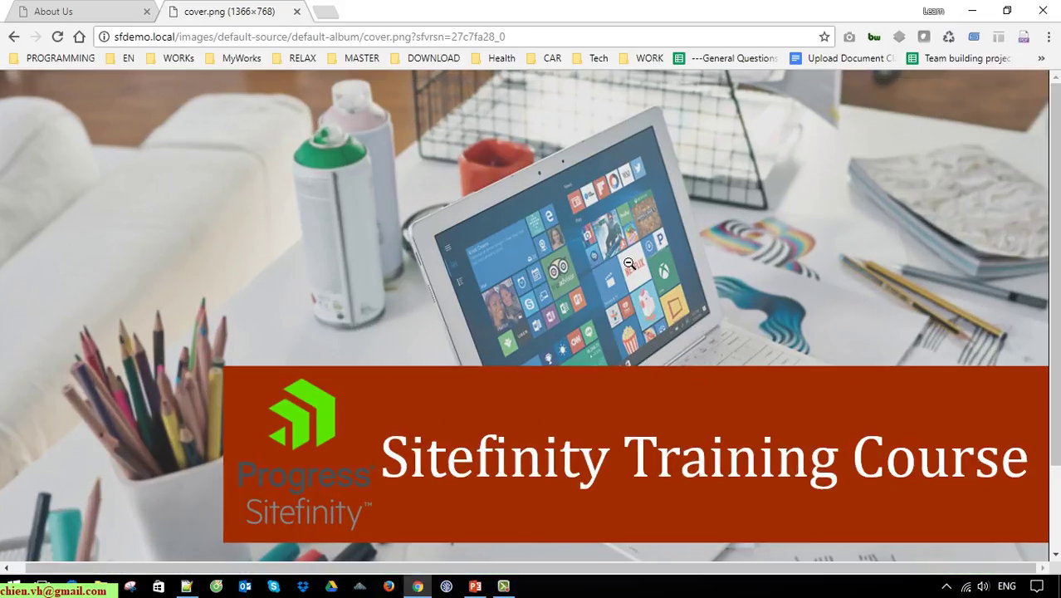
pyautogui.click(630, 264)
pyautogui.click(13, 37)
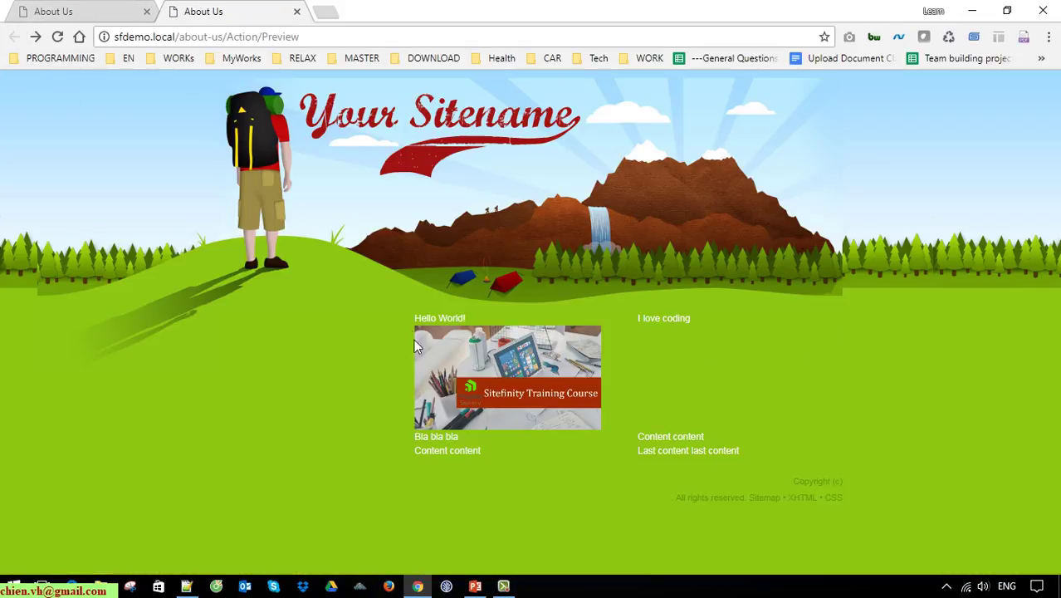
pyautogui.moveTo(411, 434); pyautogui.dragTo(675, 388)
pyautogui.click(757, 461)
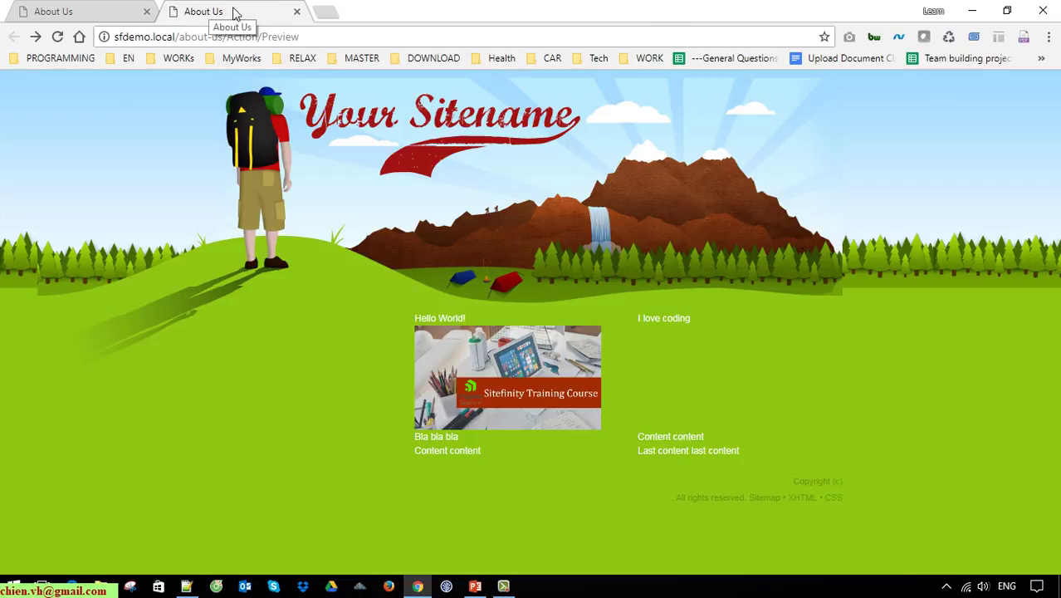
pyautogui.click(296, 11)
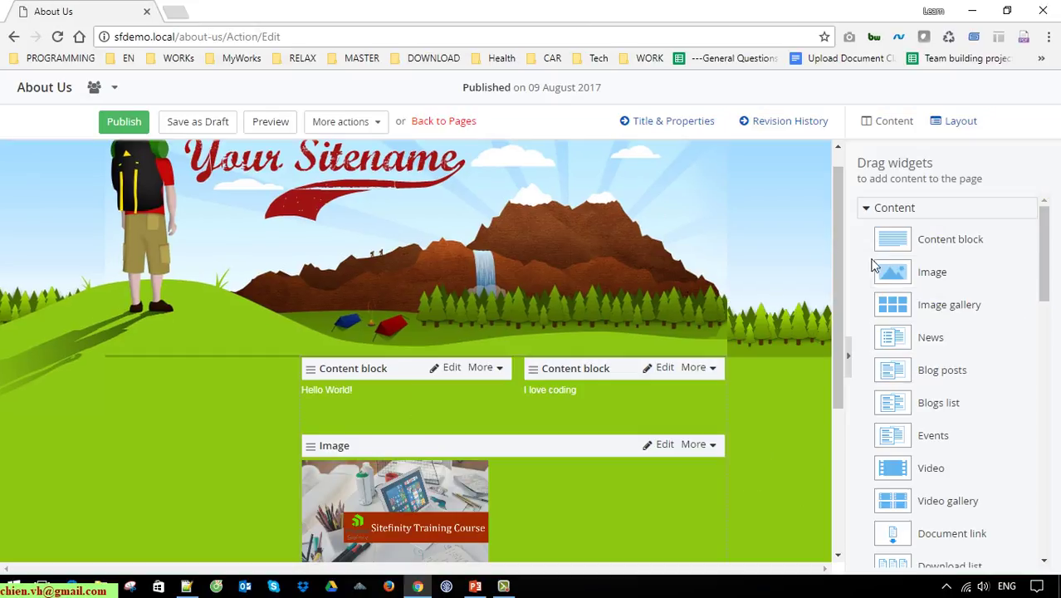
# Publish the About Us page and view it live in a new tab.
pyautogui.click(124, 123)
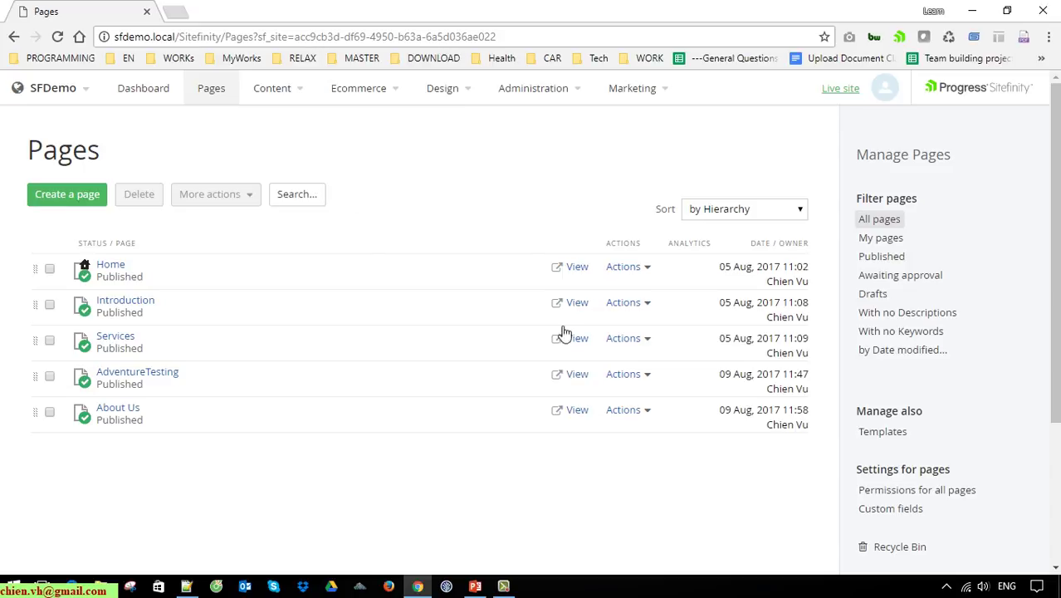
pyautogui.click(571, 409)
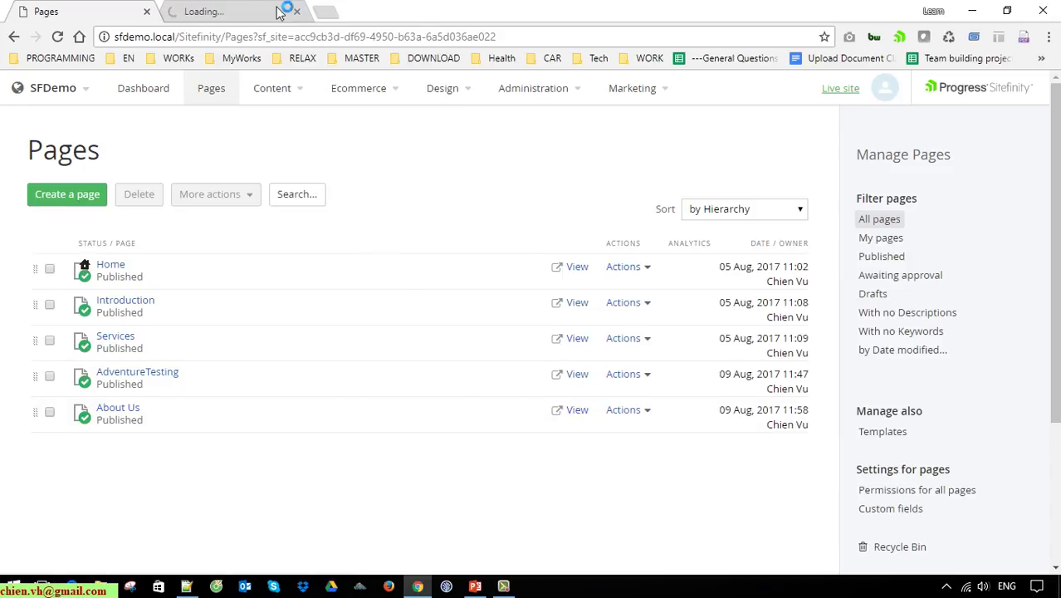
pyautogui.click(217, 12)
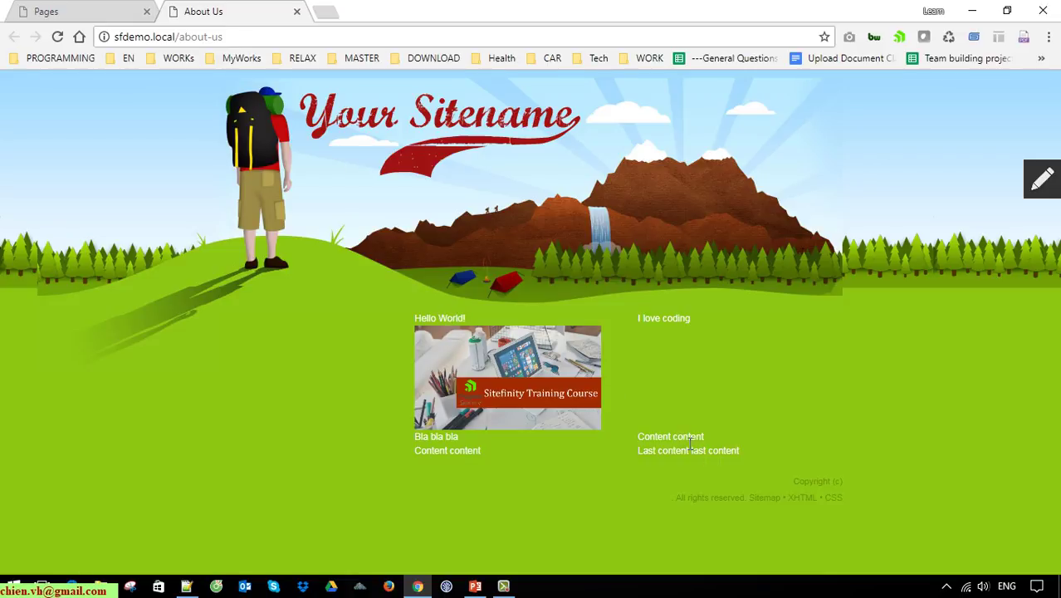
# Copy the About Us page URL and load it in a new incognito window.
pyautogui.hotkey('ctrl', 'a')
pyautogui.click(178, 38)
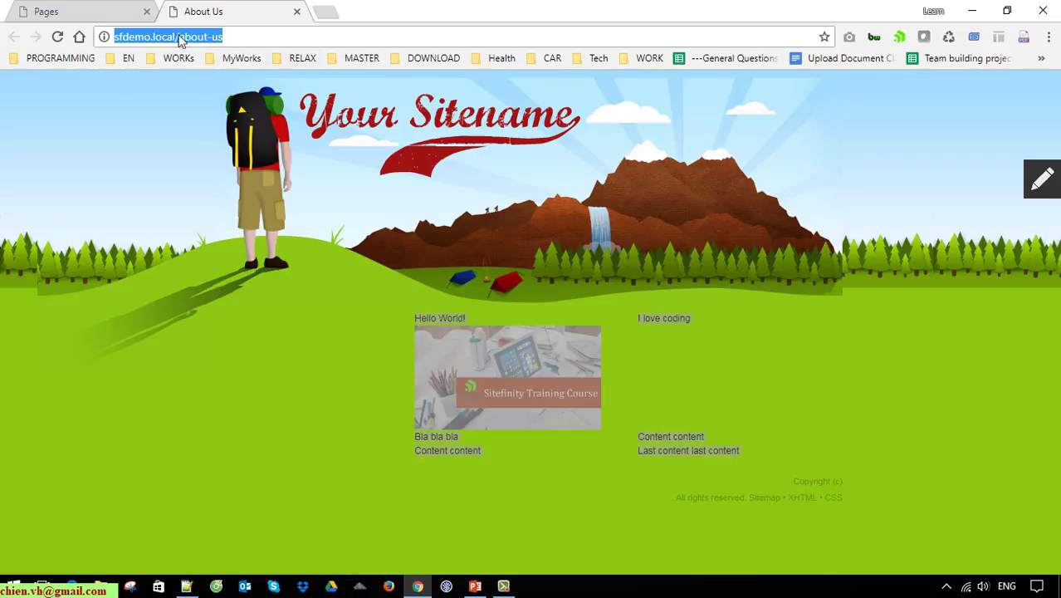
pyautogui.rightClick(177, 36)
pyautogui.click(222, 98)
pyautogui.click(1049, 37)
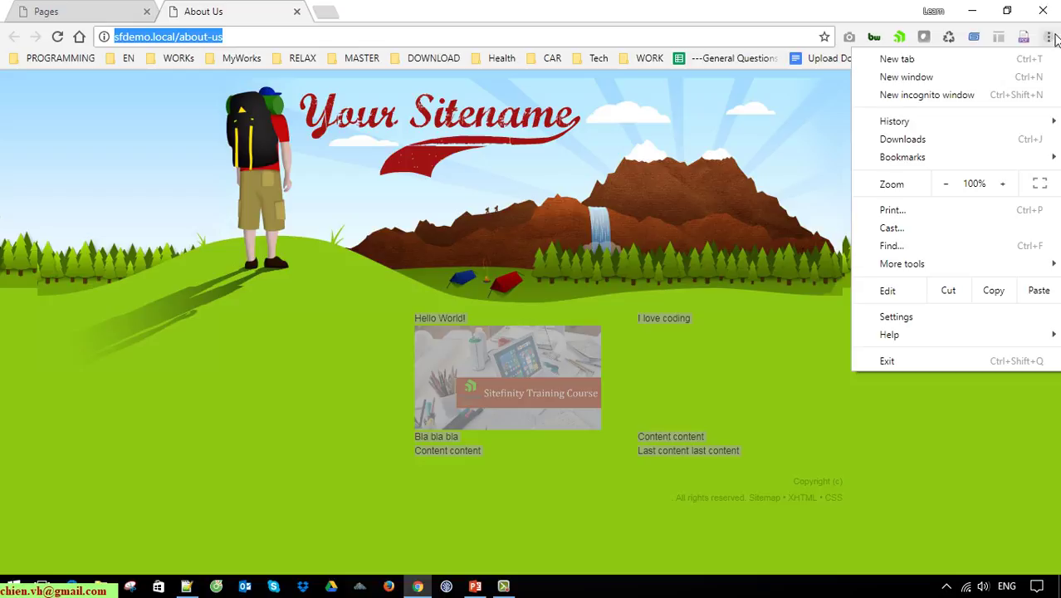
pyautogui.click(935, 102)
pyautogui.rightClick(264, 37)
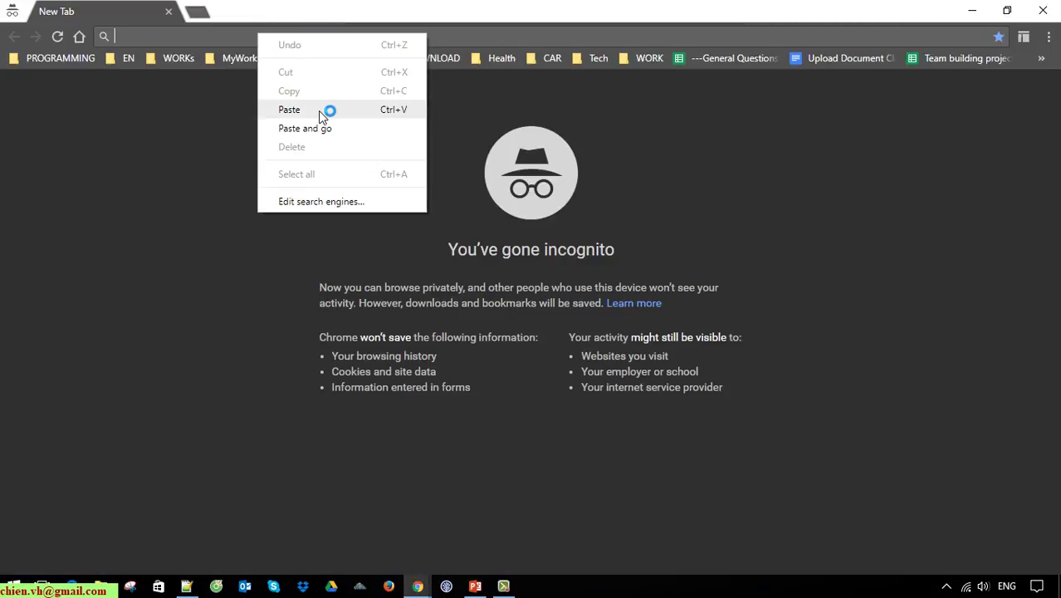
pyautogui.click(326, 109)
pyautogui.press('Return')
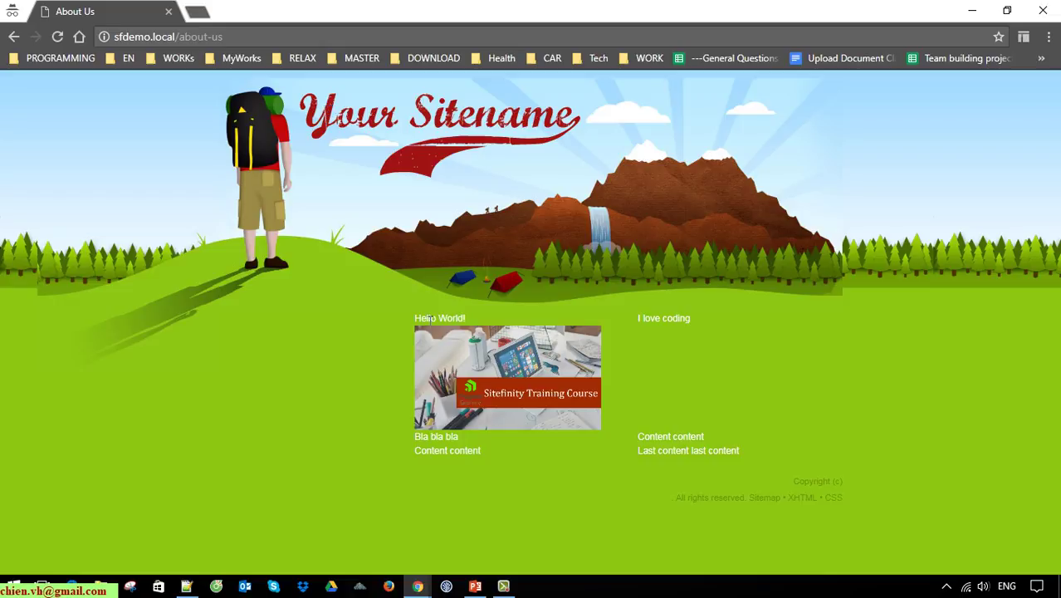
# Select the public page's content to verify it, then close the private window and About Us tab.
pyautogui.moveTo(430, 322); pyautogui.dragTo(746, 466)
pyautogui.click(464, 310)
pyautogui.moveTo(412, 313); pyautogui.dragTo(934, 440)
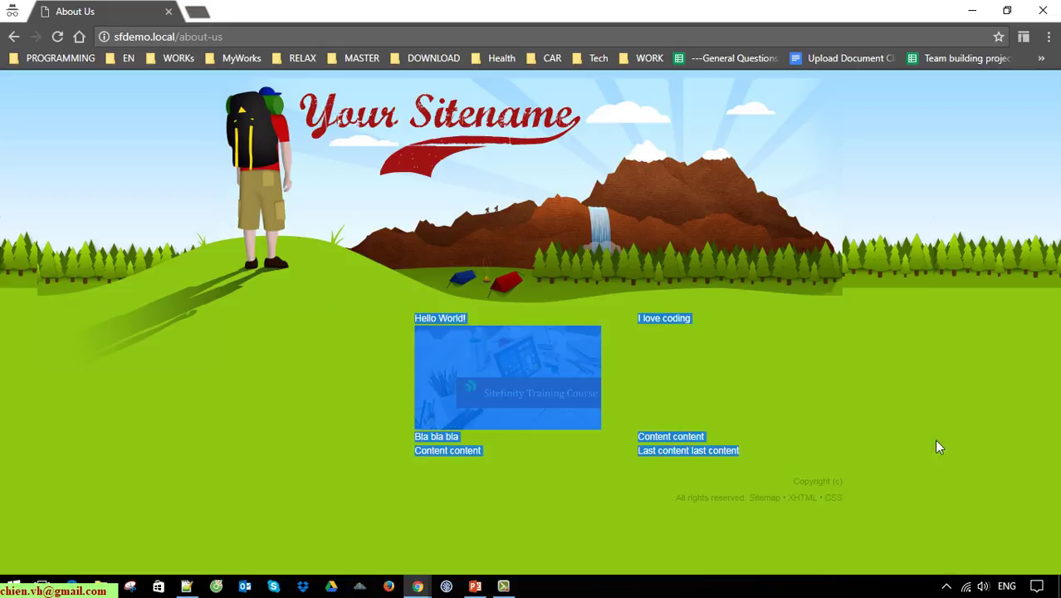
pyautogui.click(1042, 9)
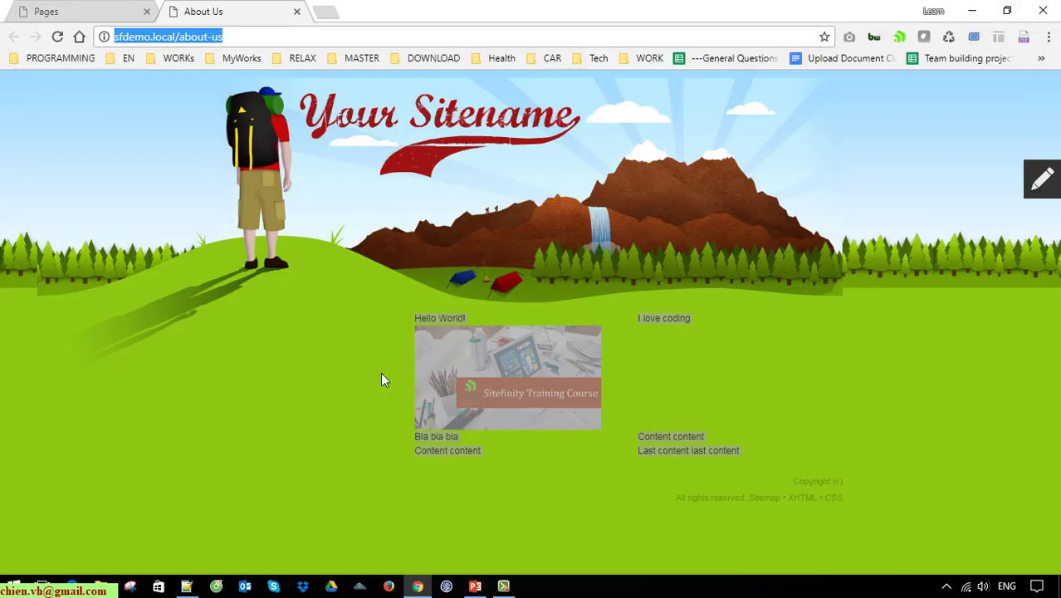
pyautogui.click(296, 11)
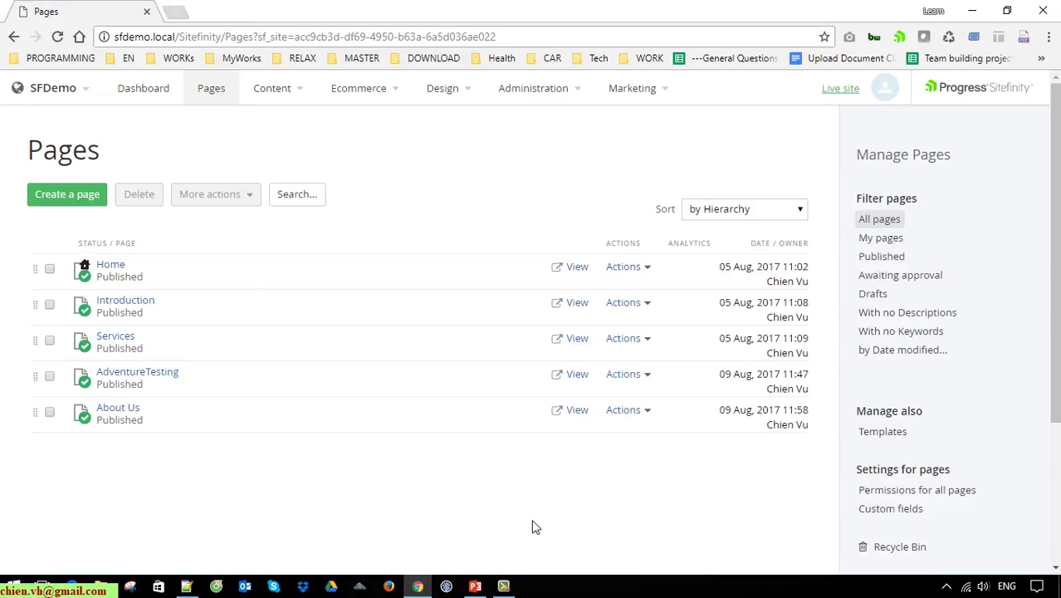
# Open the Adventure template from Design > Page Templates.
pyautogui.moveTo(475, 98)
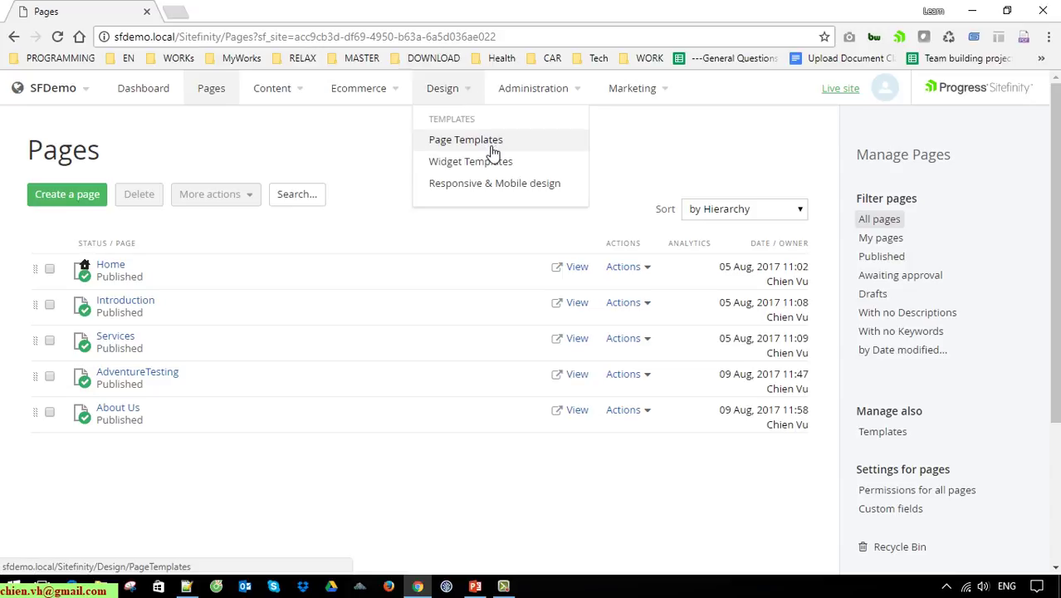
pyautogui.click(488, 146)
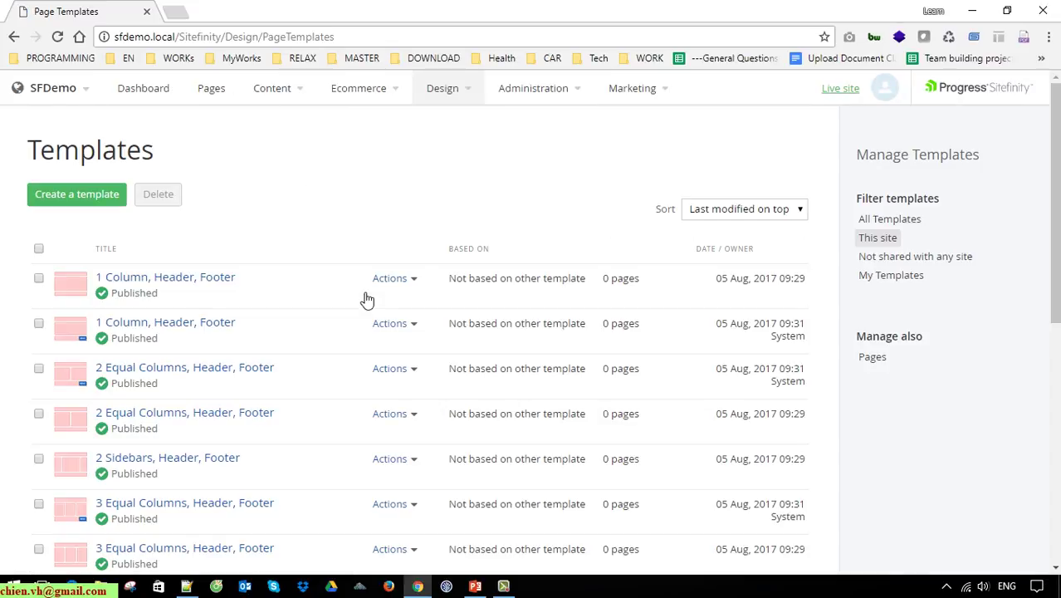
pyautogui.scroll(-5, 355, 341)
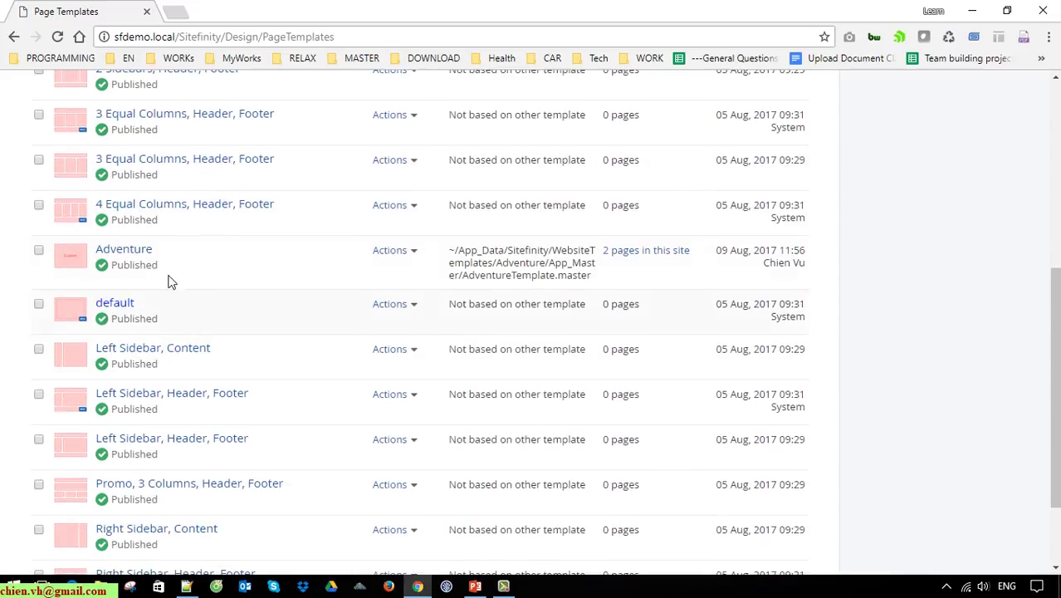
pyautogui.click(135, 252)
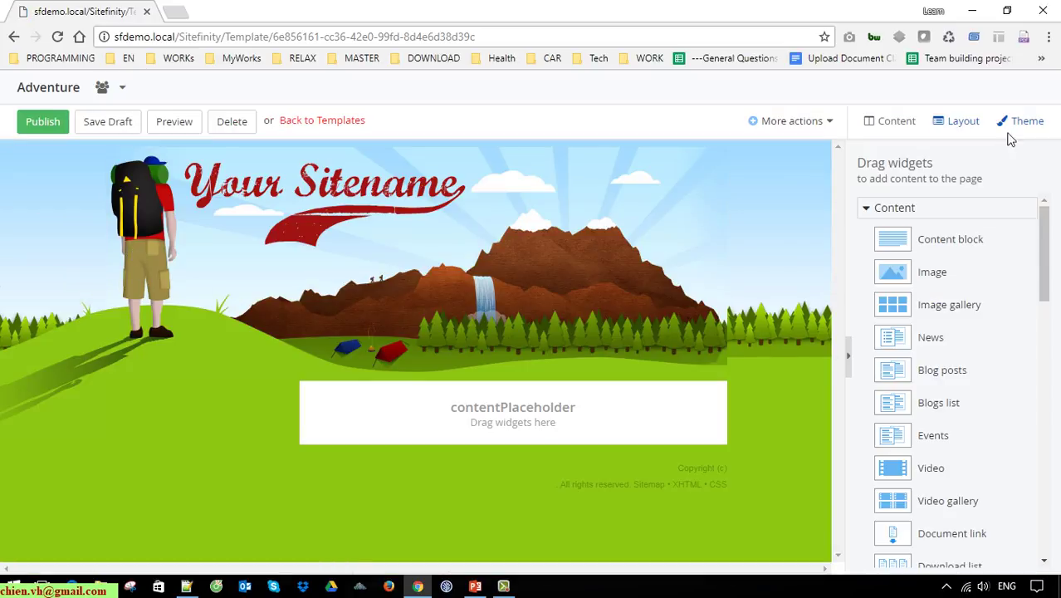
# Drop a '50% + 50%' layout onto the Adventure template's contentPlaceholder.
pyautogui.click(965, 122)
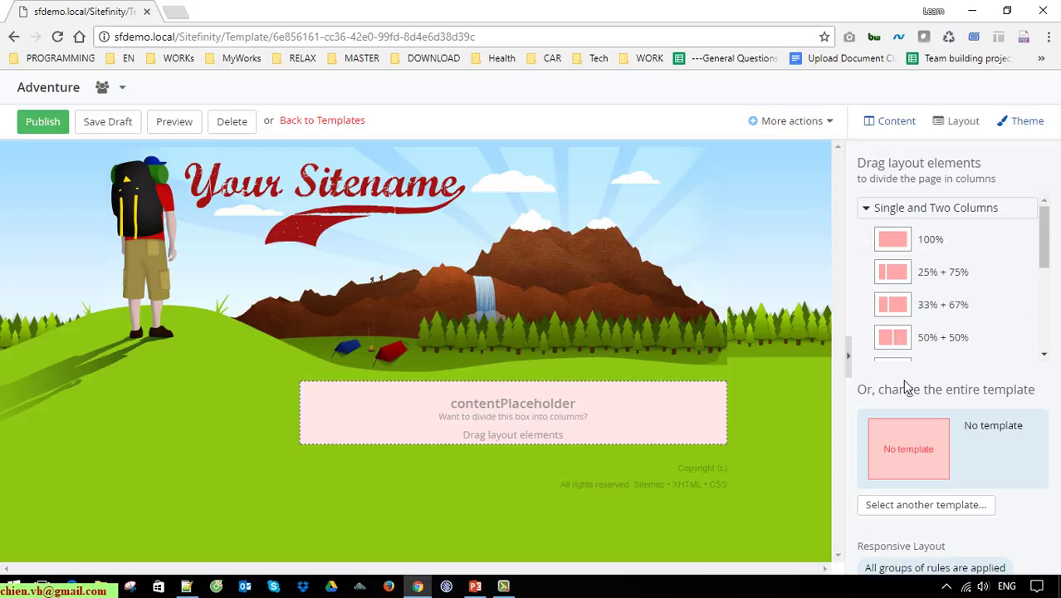
pyautogui.scroll(-2, 963, 274)
pyautogui.moveTo(1045, 265)
pyautogui.mouseDown()
pyautogui.moveTo(1045, 311)
pyautogui.moveTo(1045, 281)
pyautogui.mouseUp()
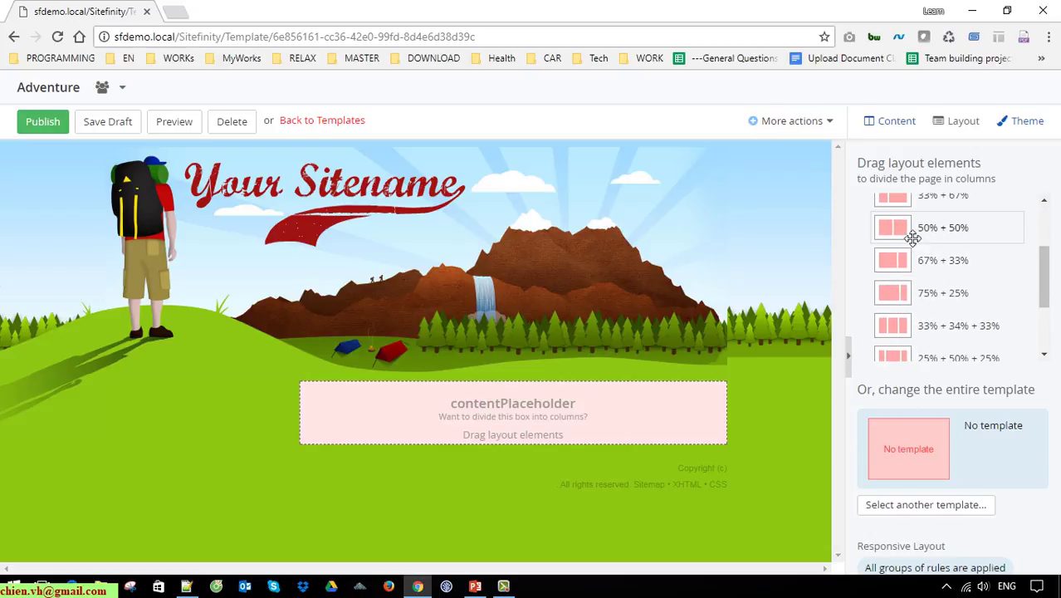
pyautogui.moveTo(913, 238); pyautogui.dragTo(599, 430)
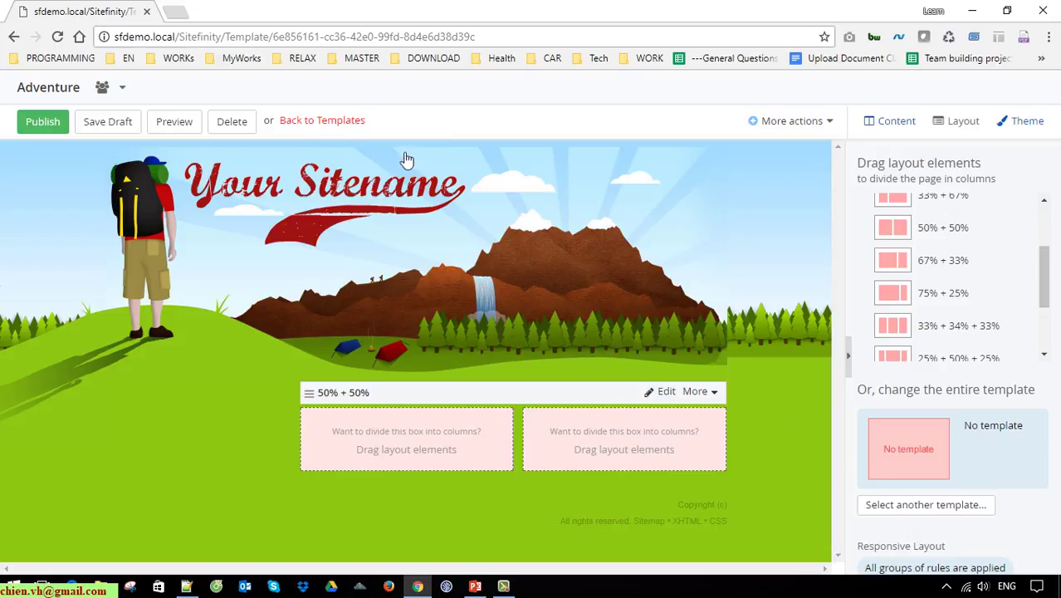
# Leave the template unsaved for the Templates list and switch to the Sitefinity Training Course slides.
pyautogui.click(336, 122)
pyautogui.click(592, 126)
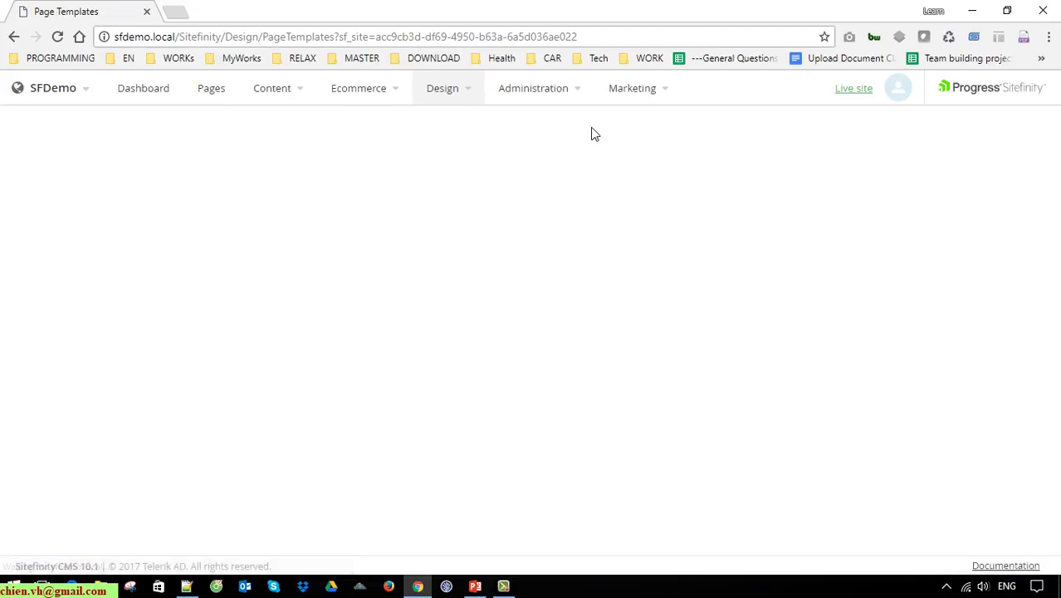
pyautogui.scroll(-2, 528, 418)
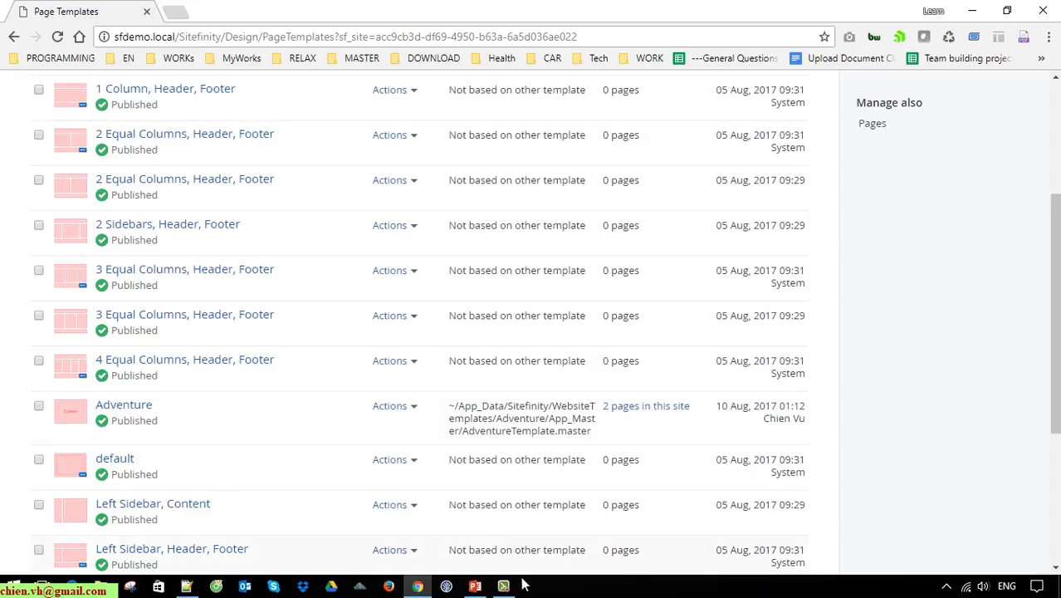
pyautogui.scroll(2, 951, 311)
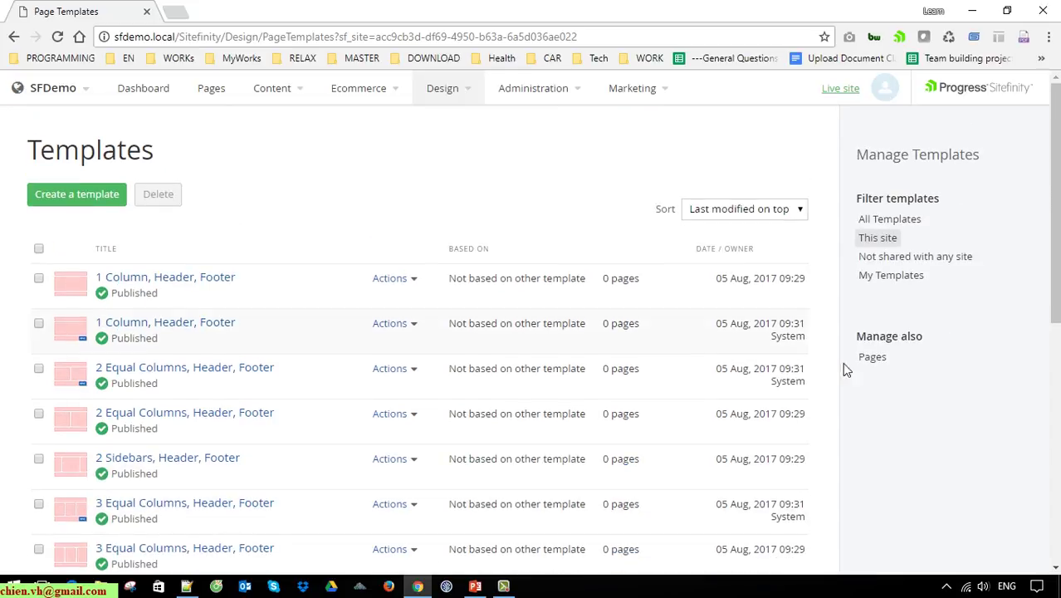
pyautogui.click(475, 586)
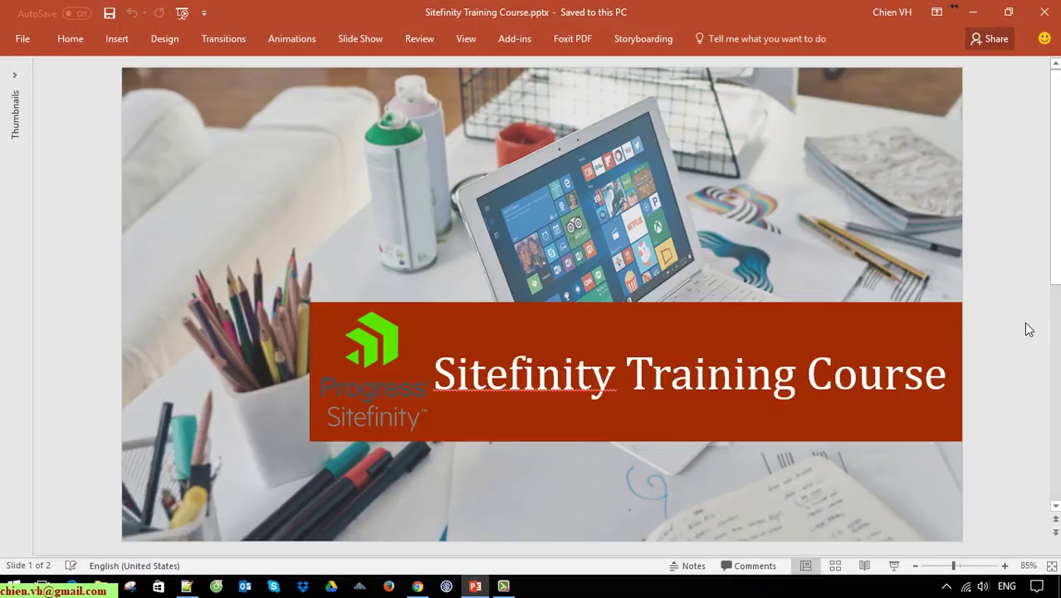